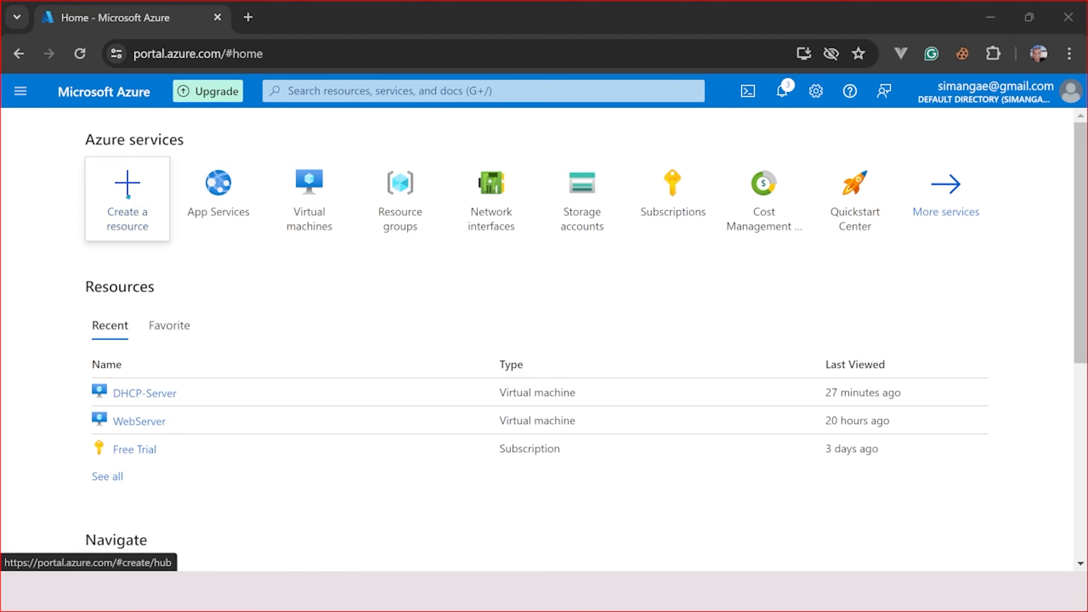
- Look up the Simanga-RG-New resource group, then return to the Azure home page
left_click(399, 202)
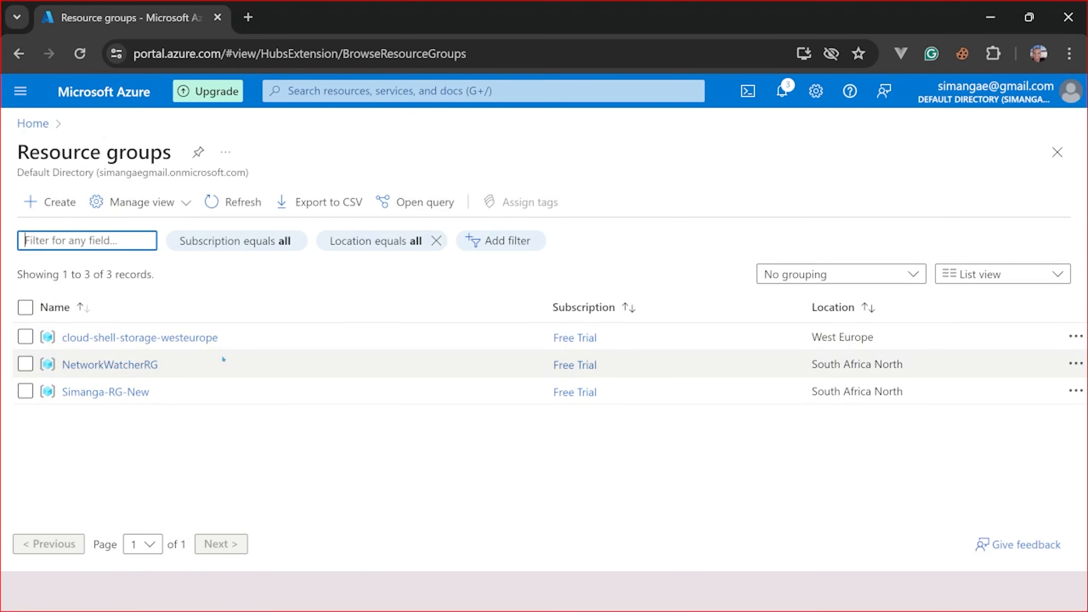
left_click(92, 392)
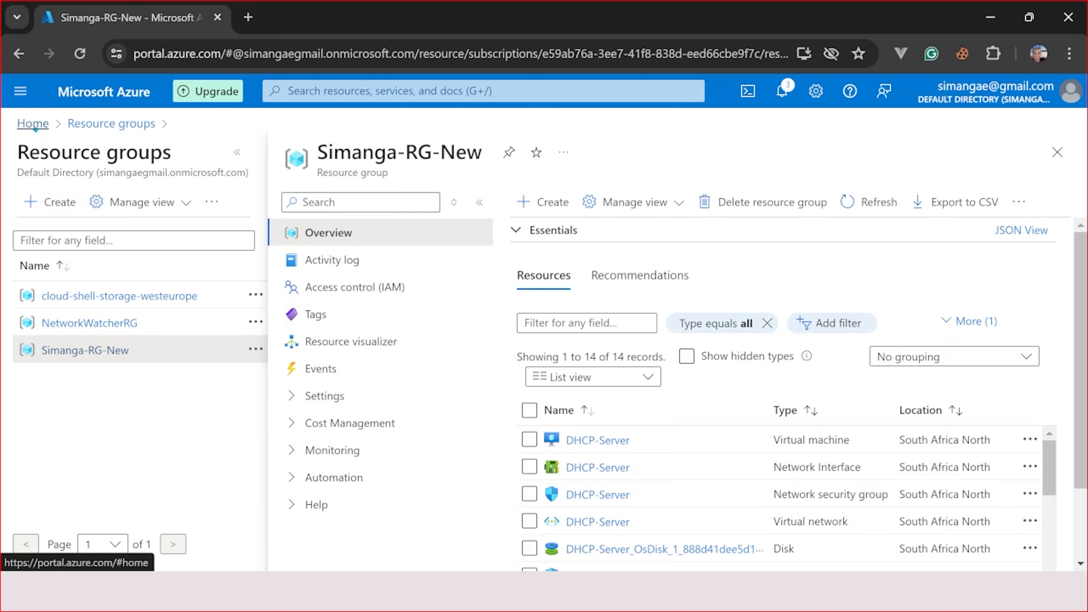
left_click(32, 123)
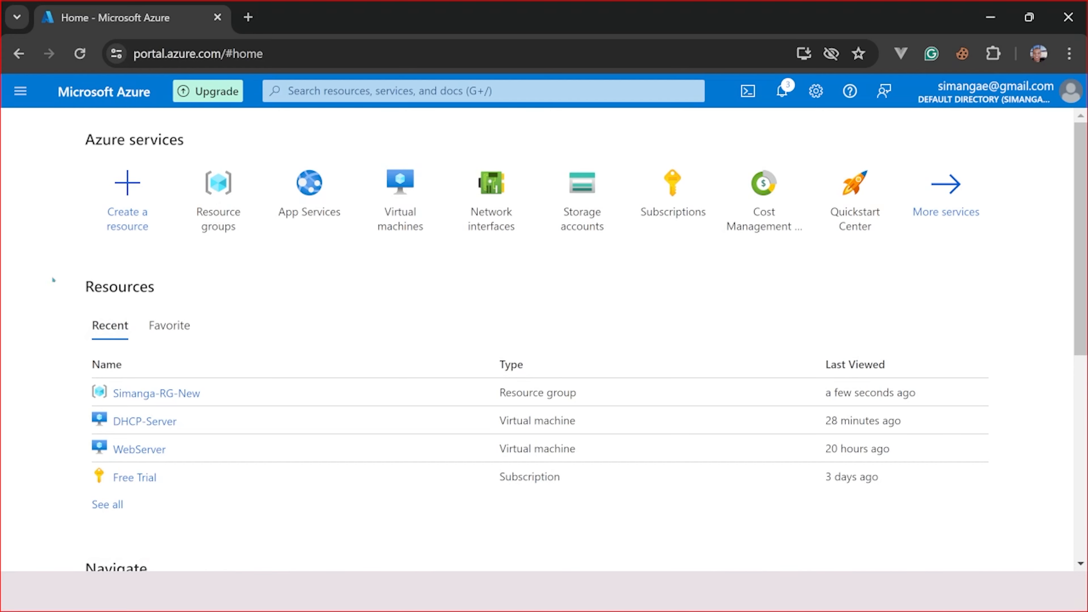
- Find Virtual network in the marketplace and start creating one
left_click(128, 193)
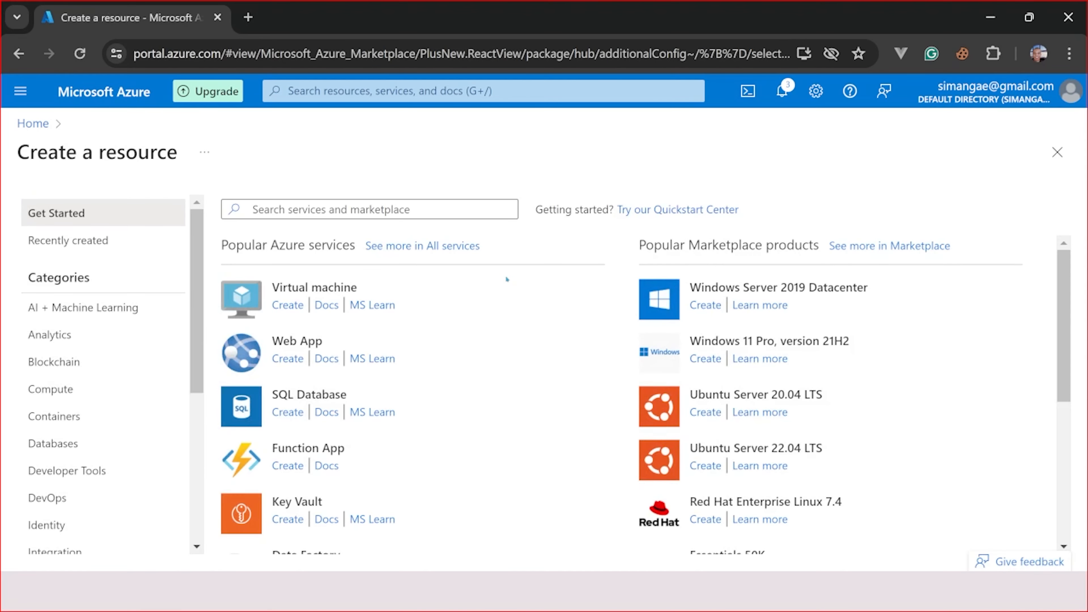
left_click(366, 210)
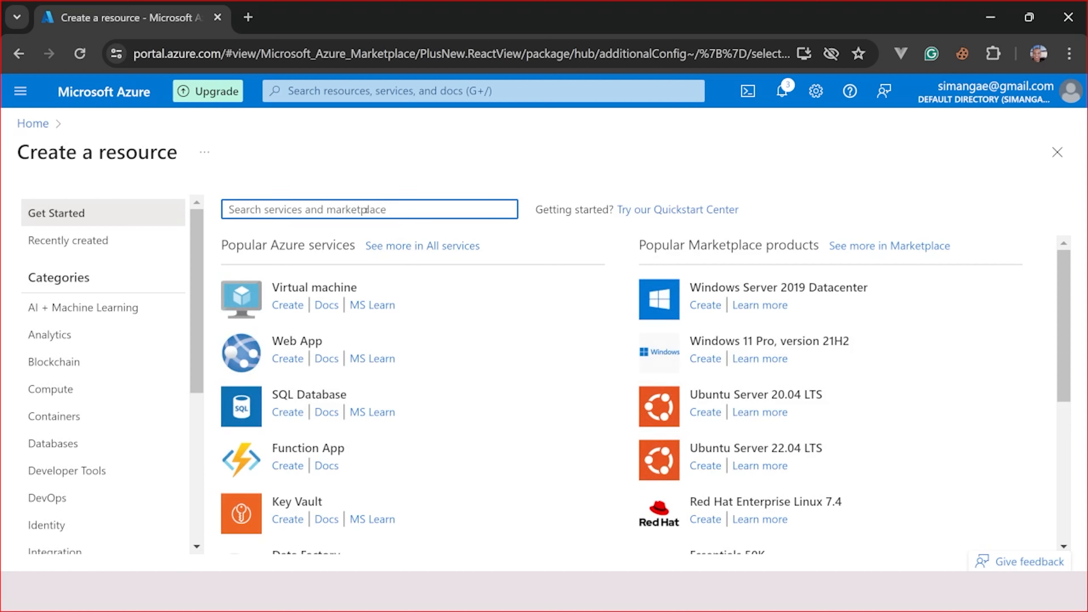
type("irt")
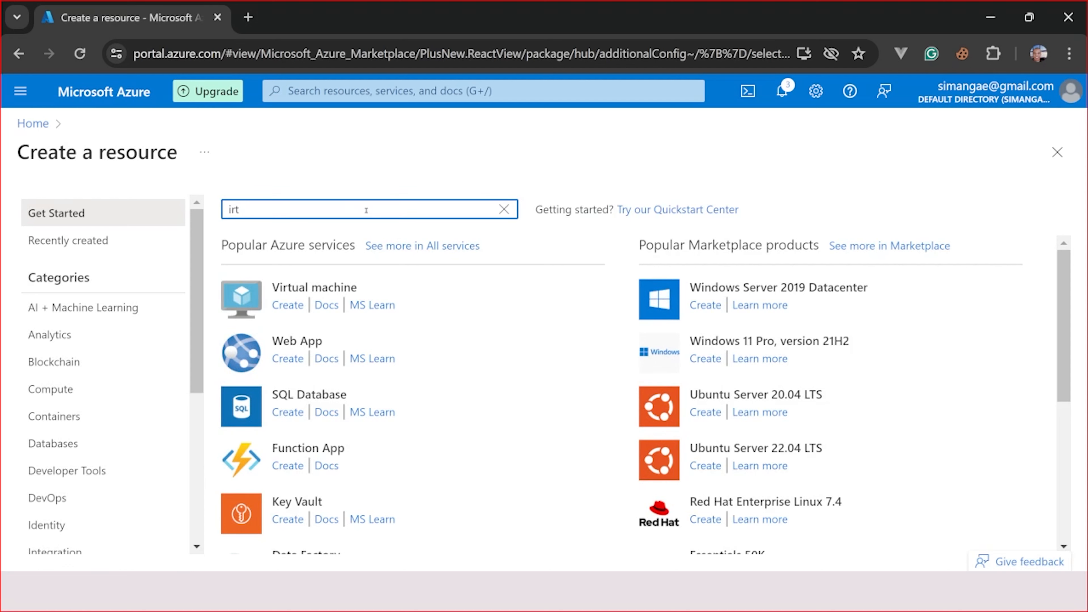
key("BackSpace")
key("BackSpace")
key("BackSpace")
type("virt")
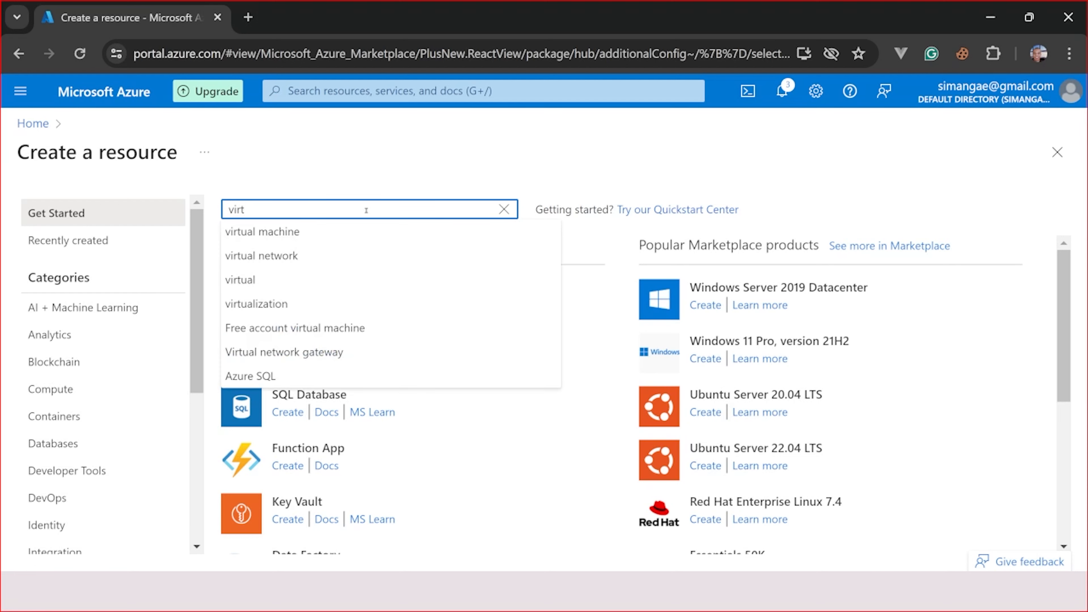
left_click(270, 255)
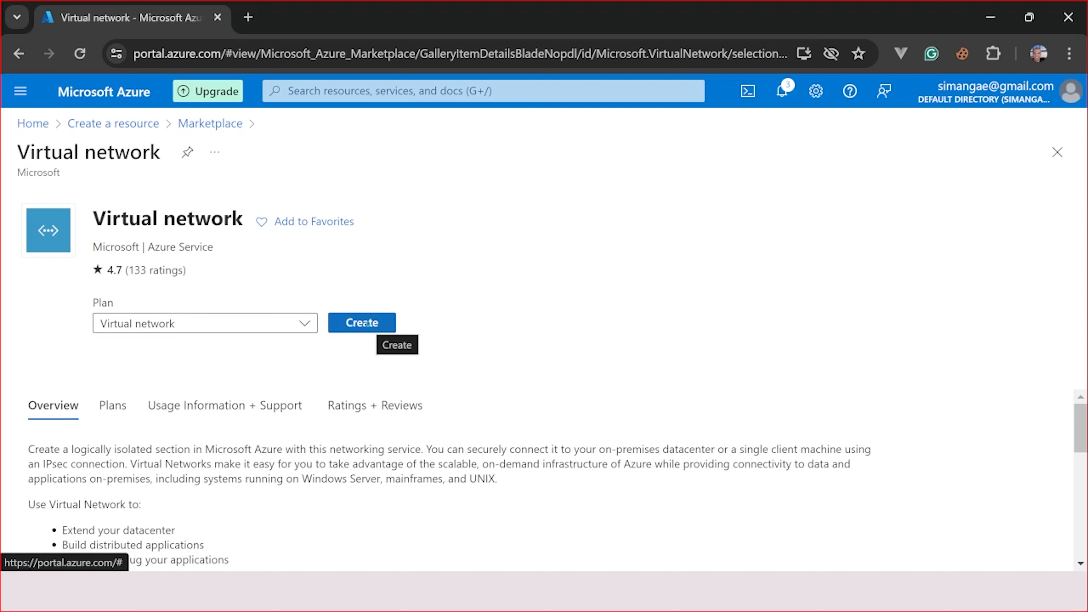
left_click(366, 322)
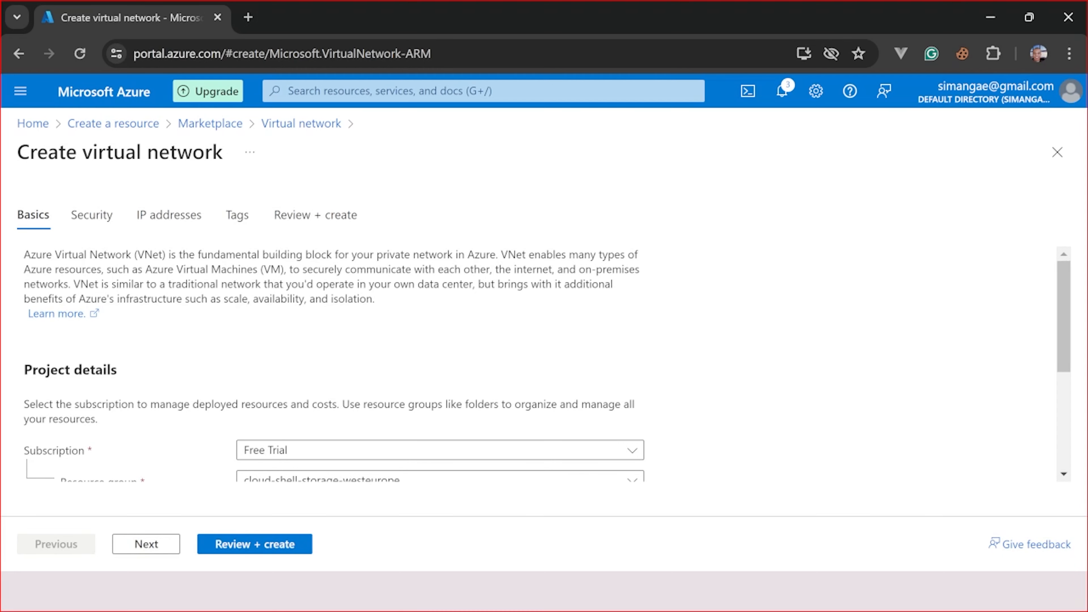
- Choose Simanga-RG-New as the virtual network's resource group
scroll(503, 430, "down", 2)
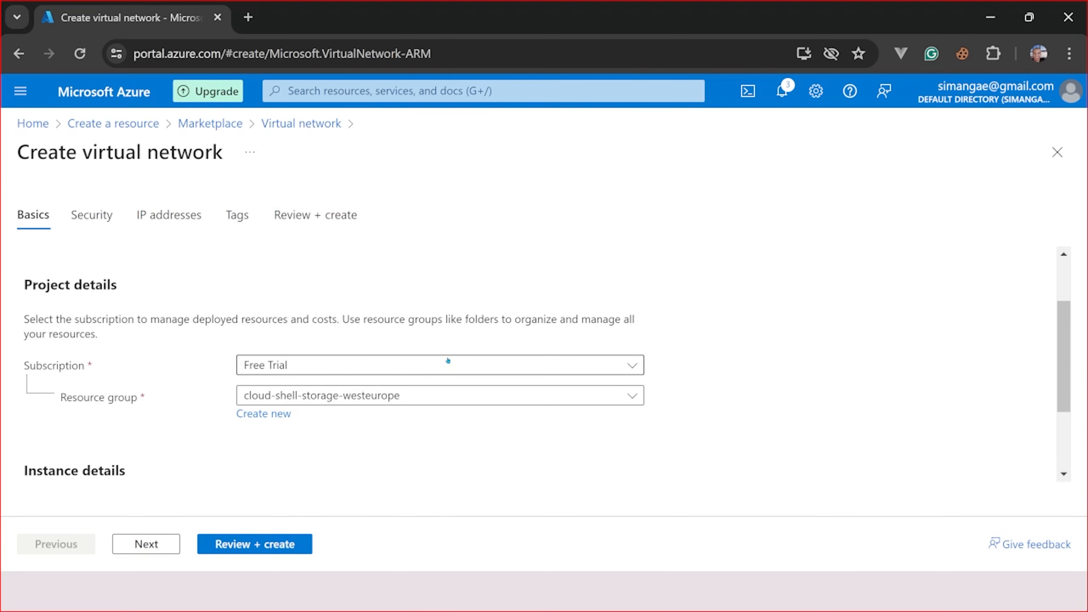
left_click(384, 363)
left_click(383, 363)
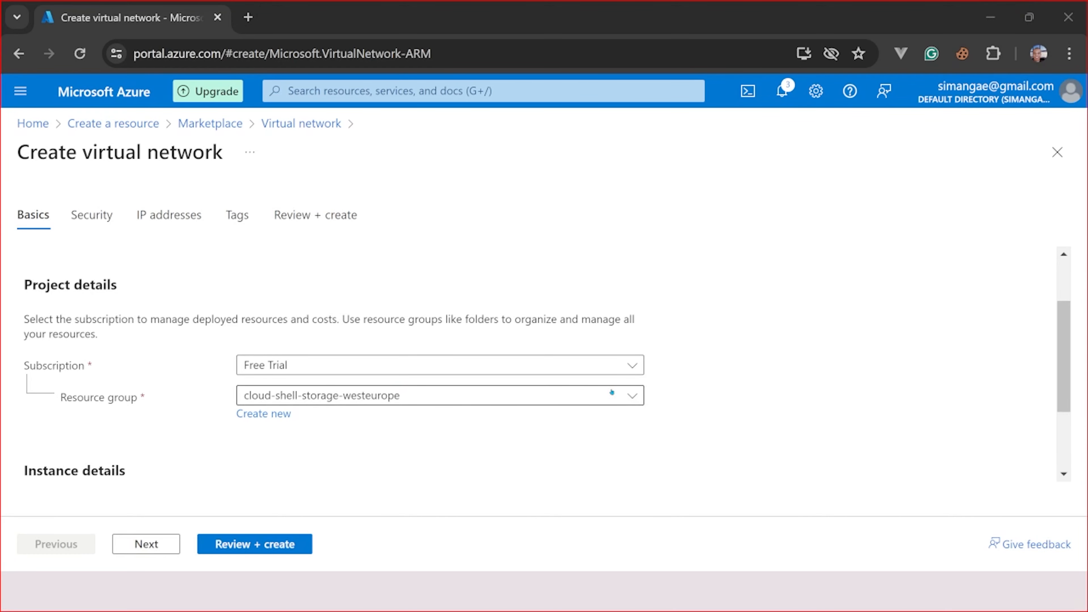
left_click(633, 396)
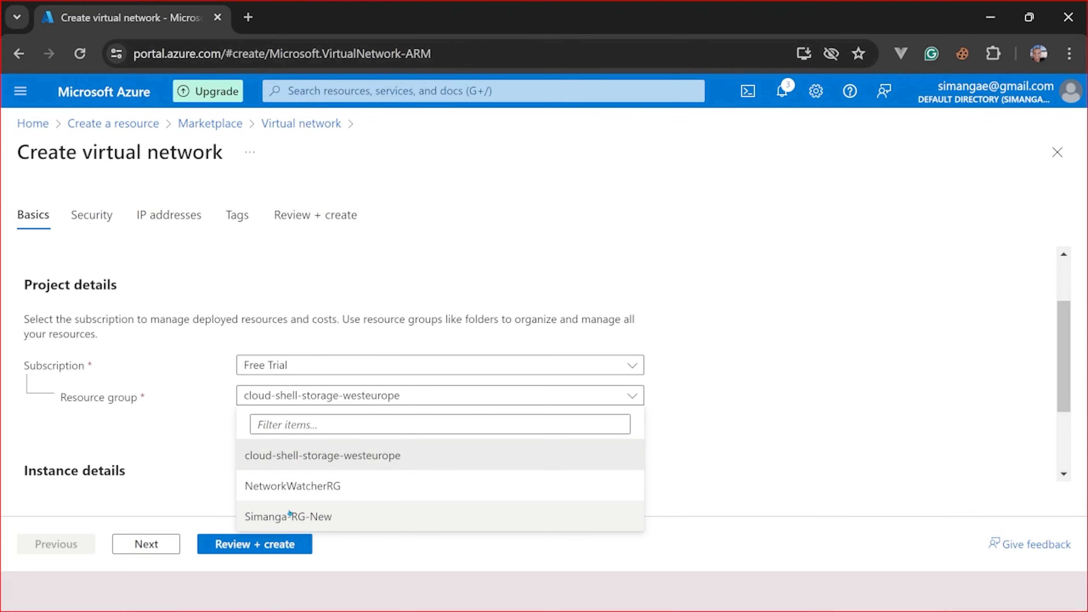
left_click(270, 514)
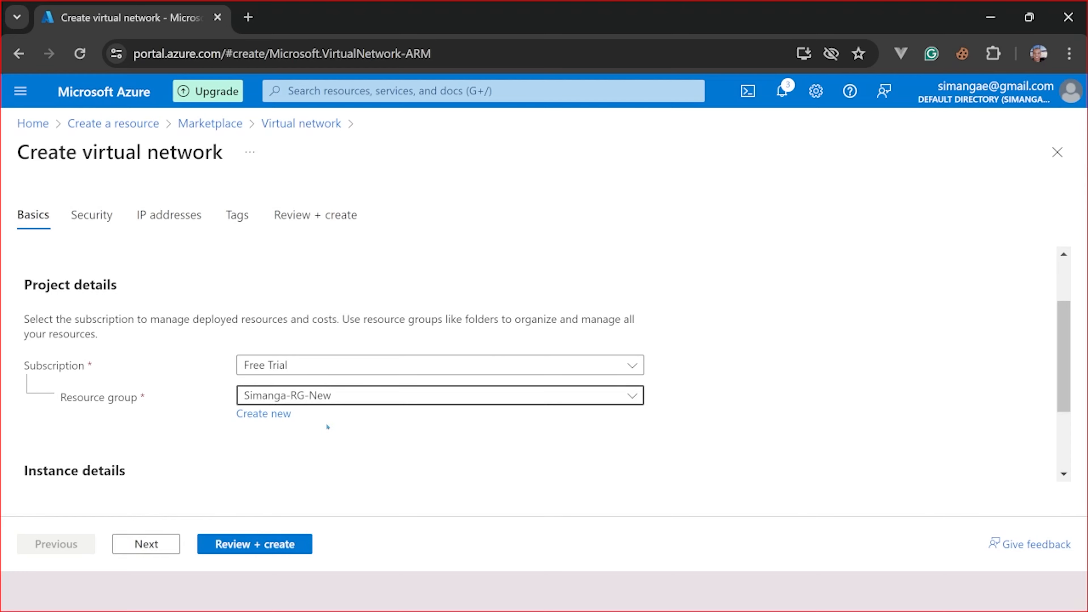
scroll(327, 427, "down", 2)
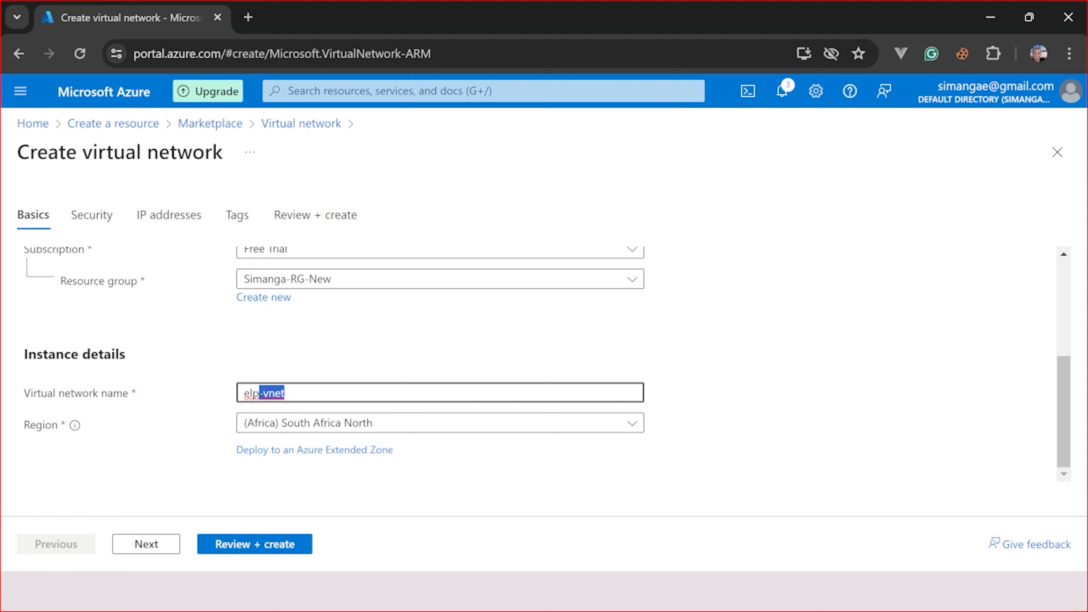
- Enter elpVNET as the virtual network name
type("Vne")
key("BackSpace")
key("BackSpace")
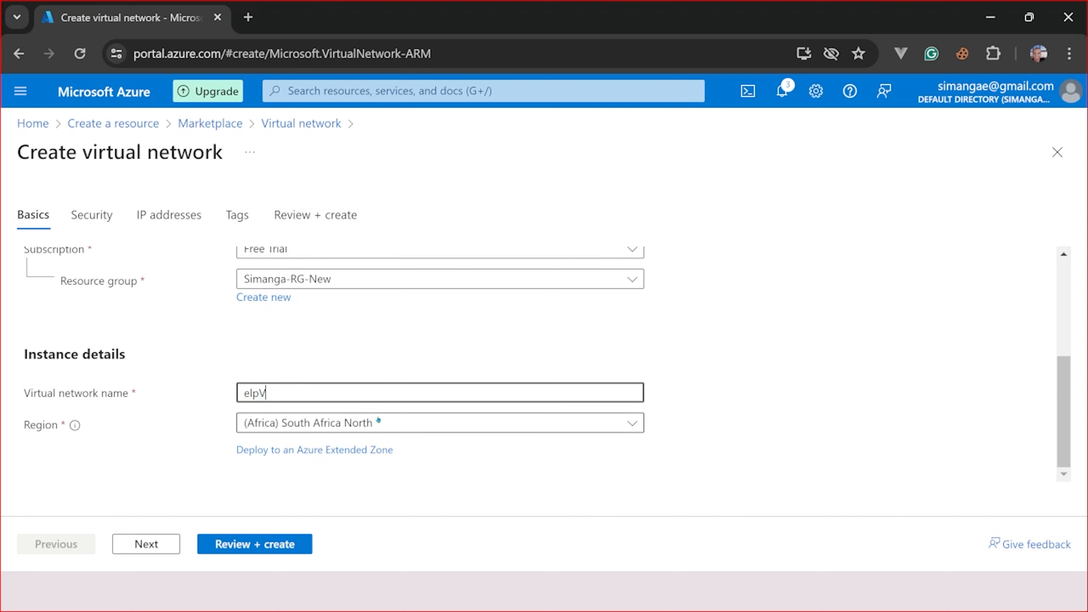
type("NET")
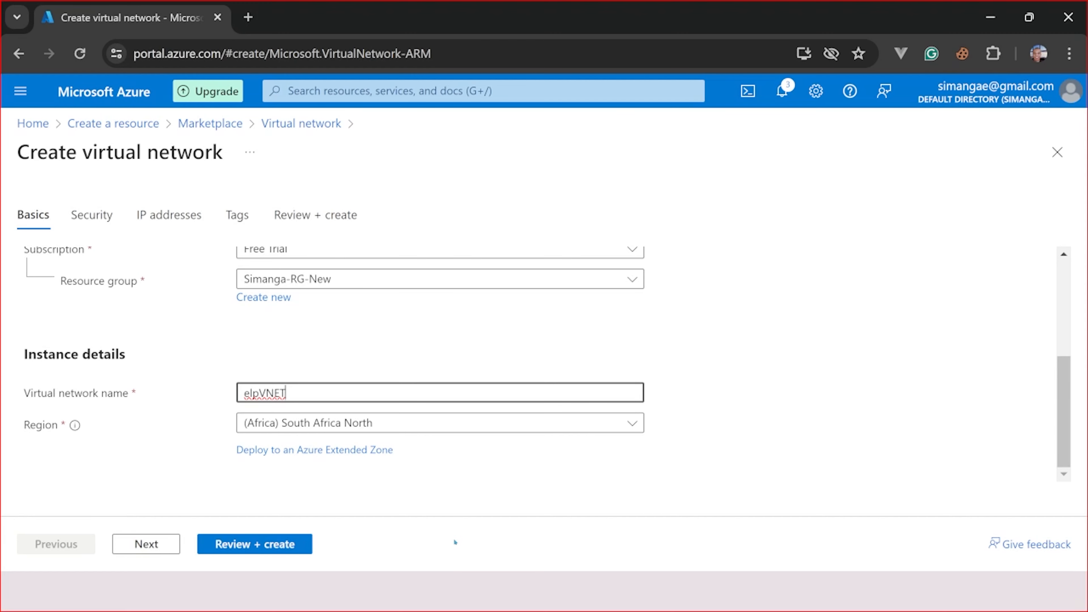
- Pass the Security tab with all paid options unchecked and reach IP addresses
left_click(158, 549)
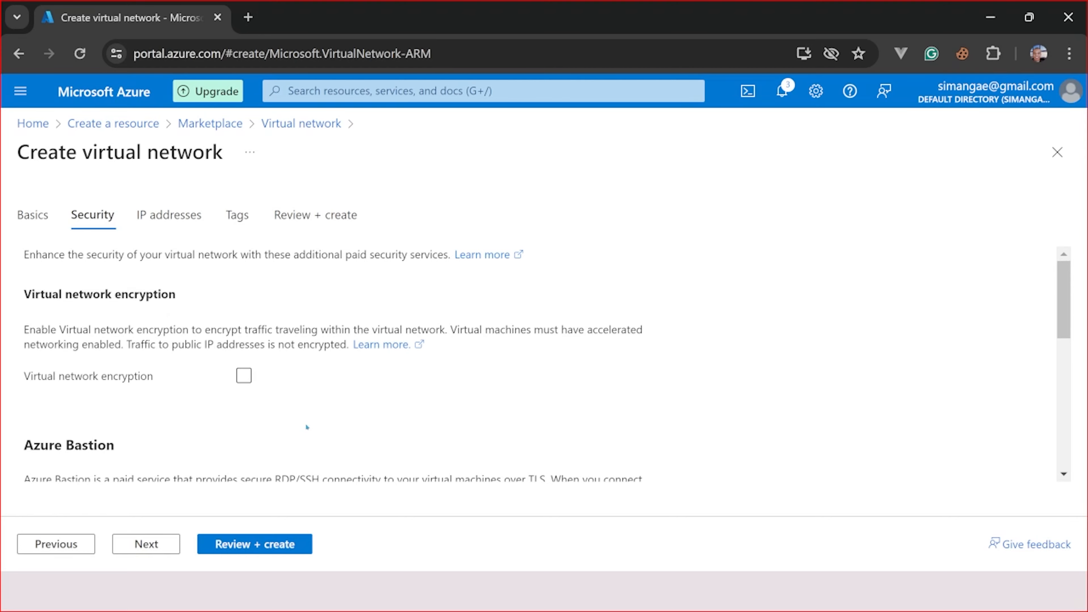
scroll(304, 422, "down", 9)
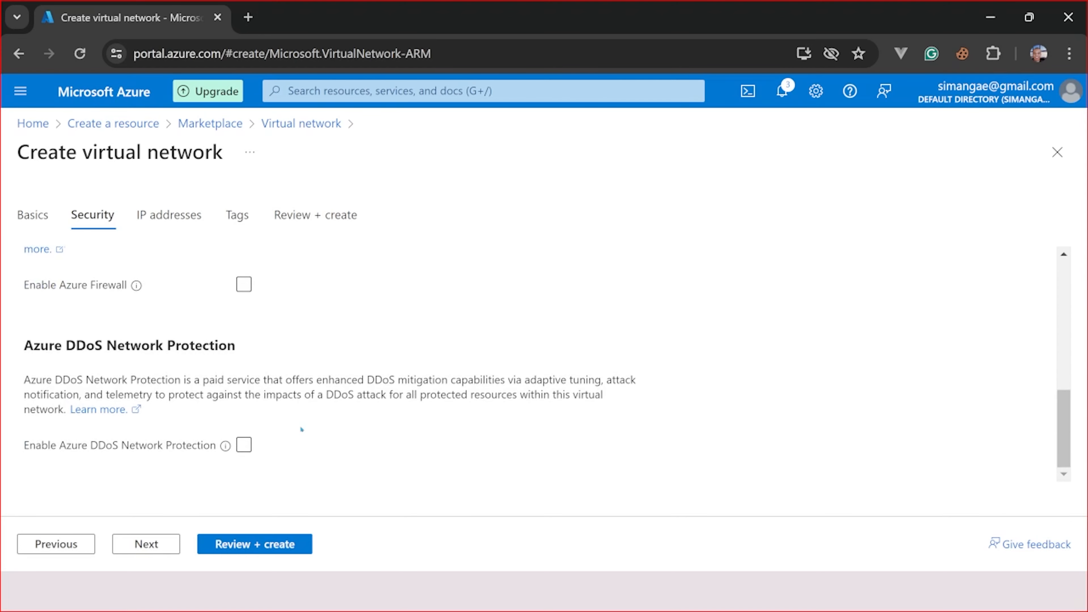
scroll(301, 428, "up", 9)
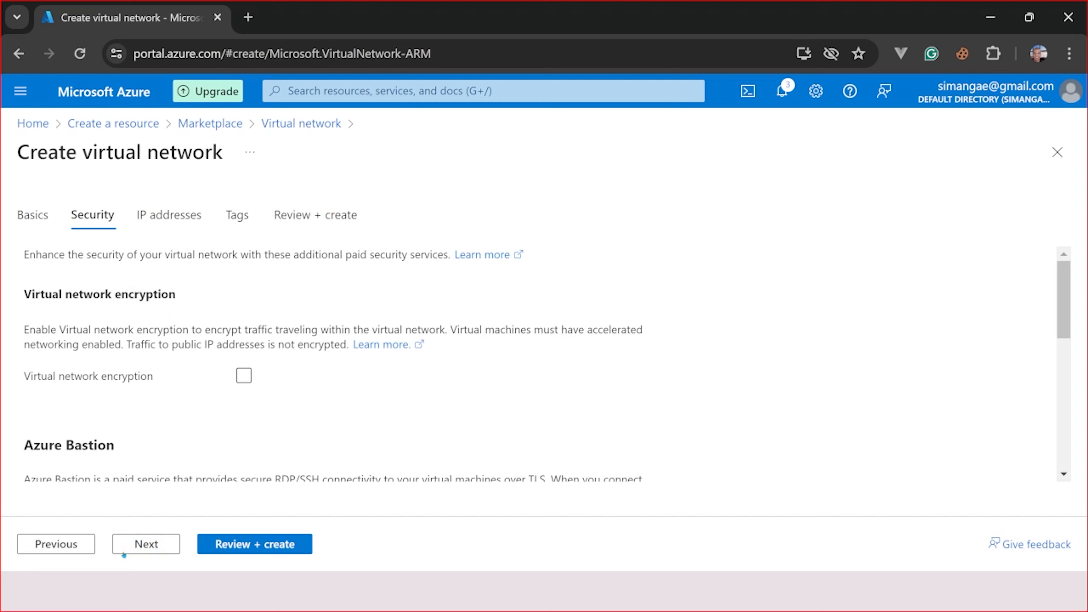
left_click(143, 547)
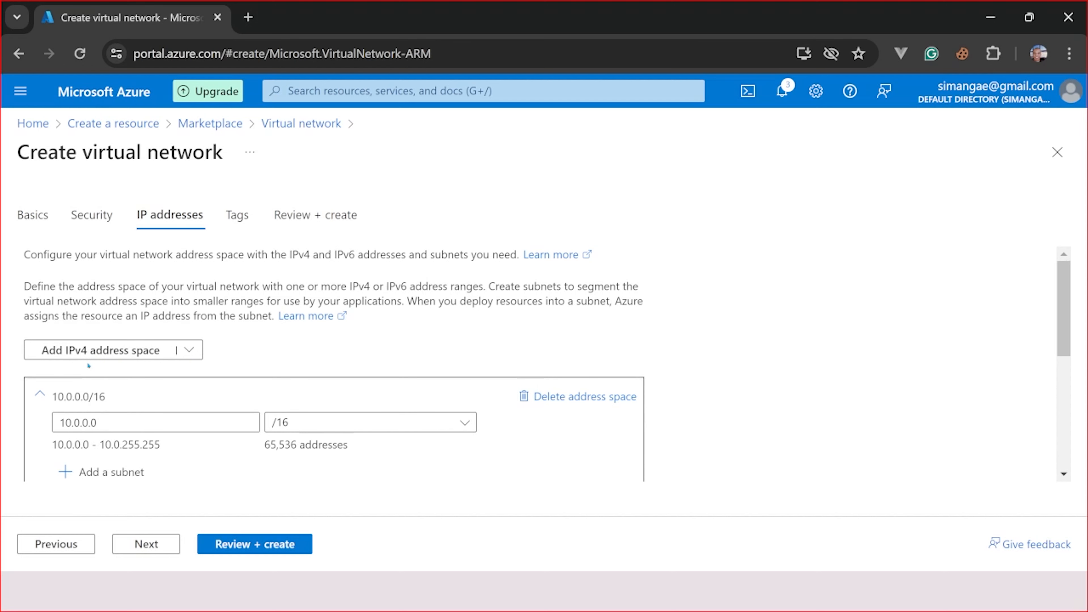
left_click(99, 422)
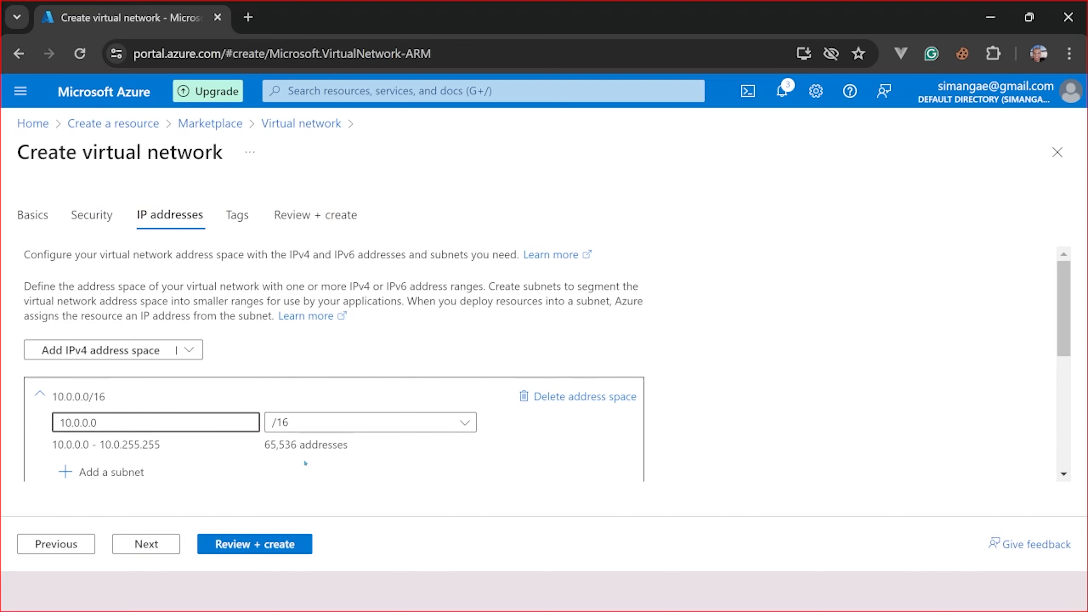
left_click(262, 453)
left_click_drag(256, 446, 348, 456)
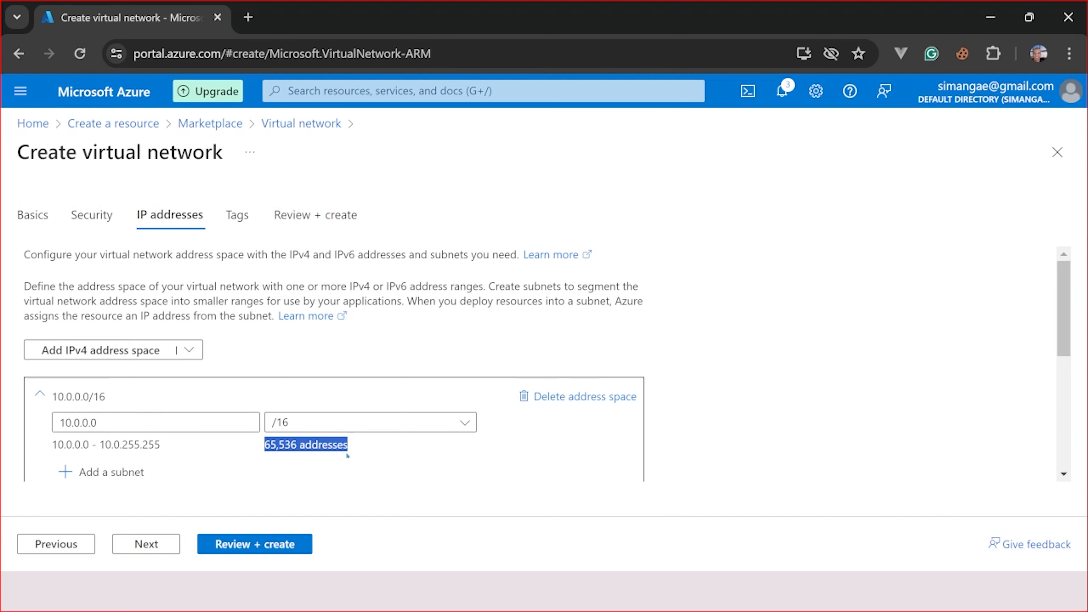
scroll(226, 455, "down", 2)
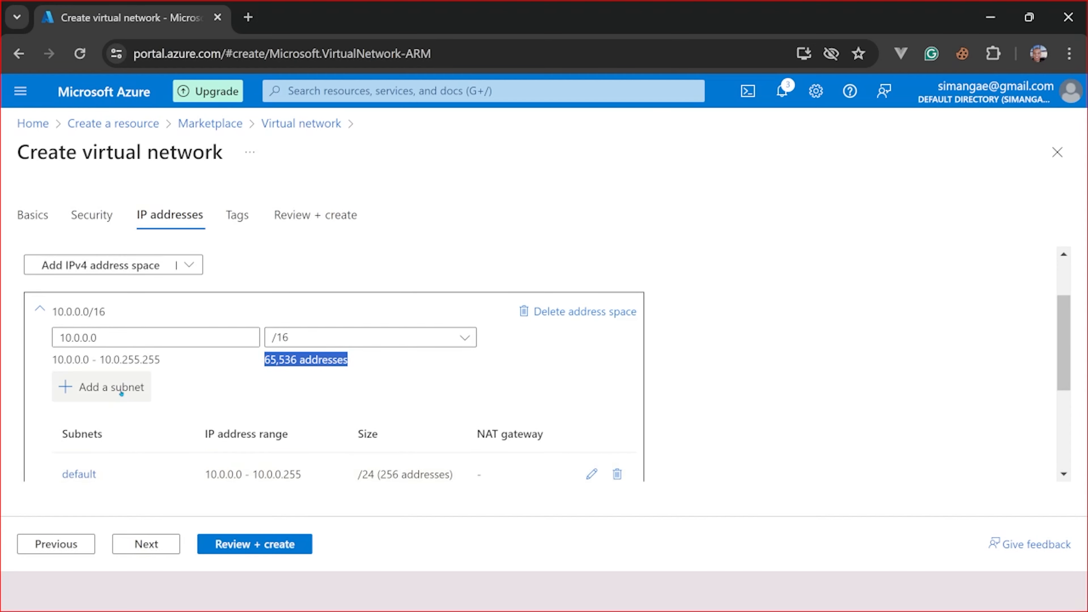
scroll(129, 397, "down", 2)
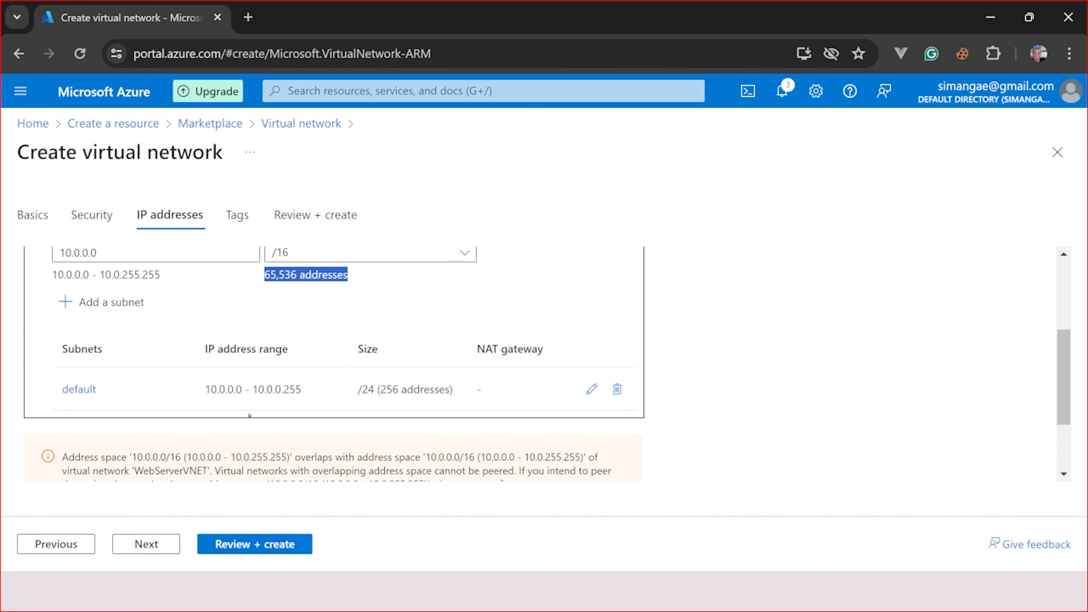
scroll(240, 463, "up", 2)
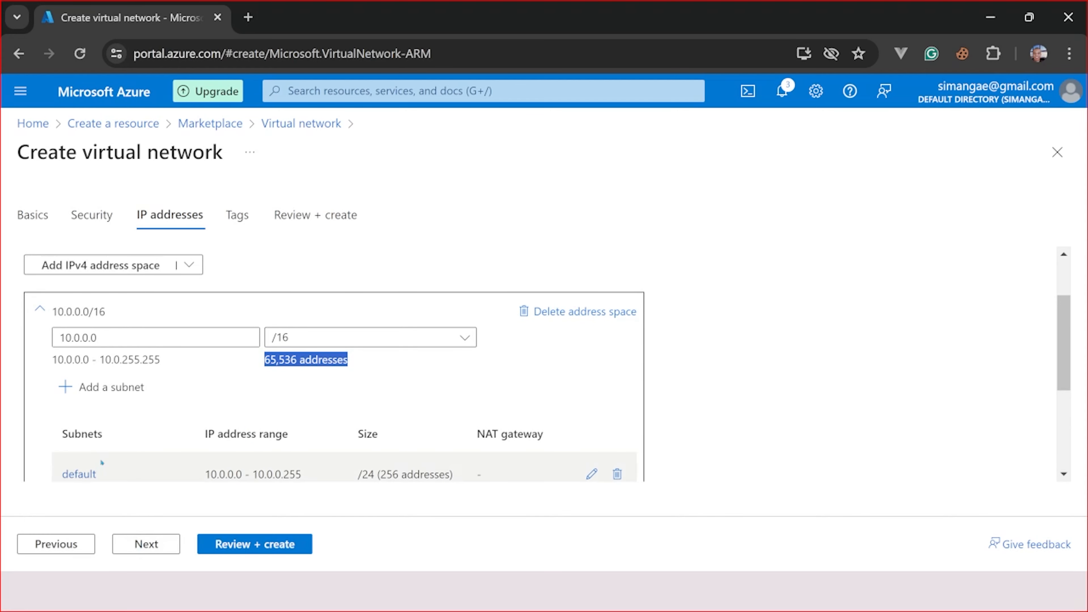
- Rename the default subnet to ElpSubnet, keeping Default as its purpose
left_click(79, 473)
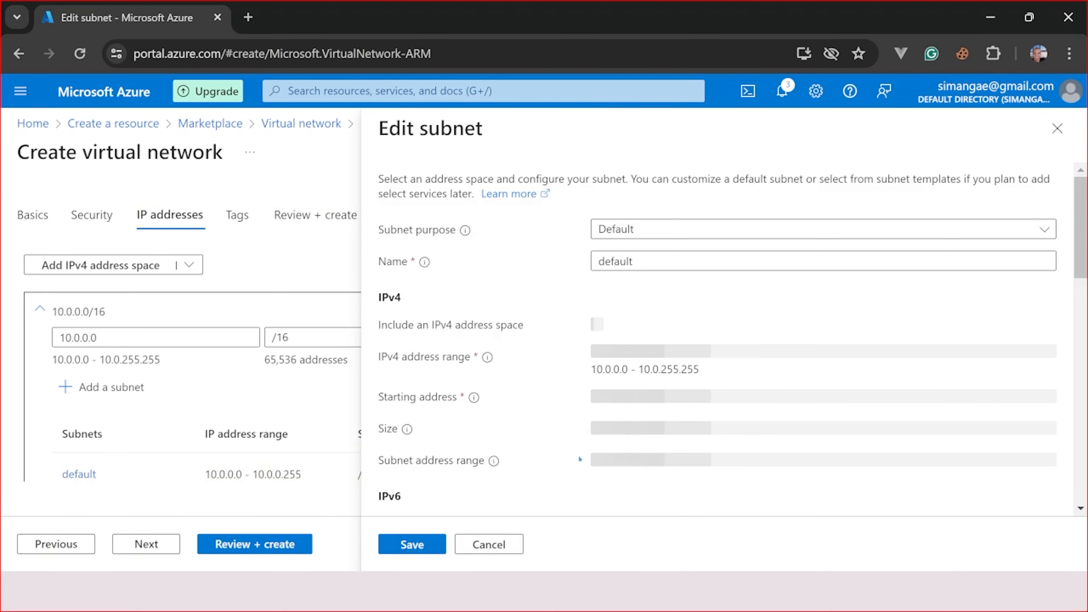
left_click(652, 227)
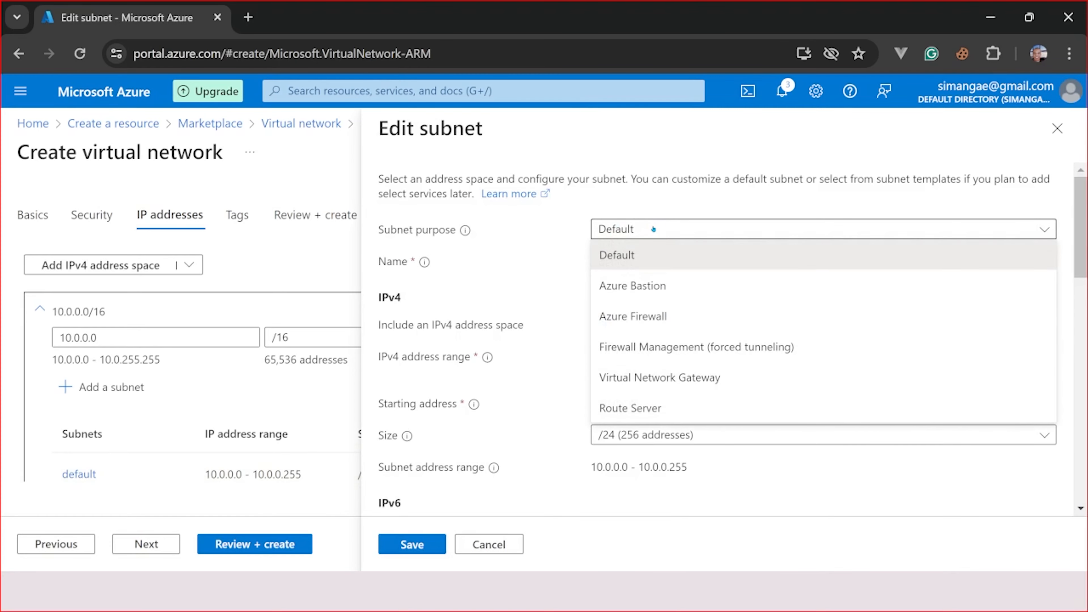
left_click(653, 229)
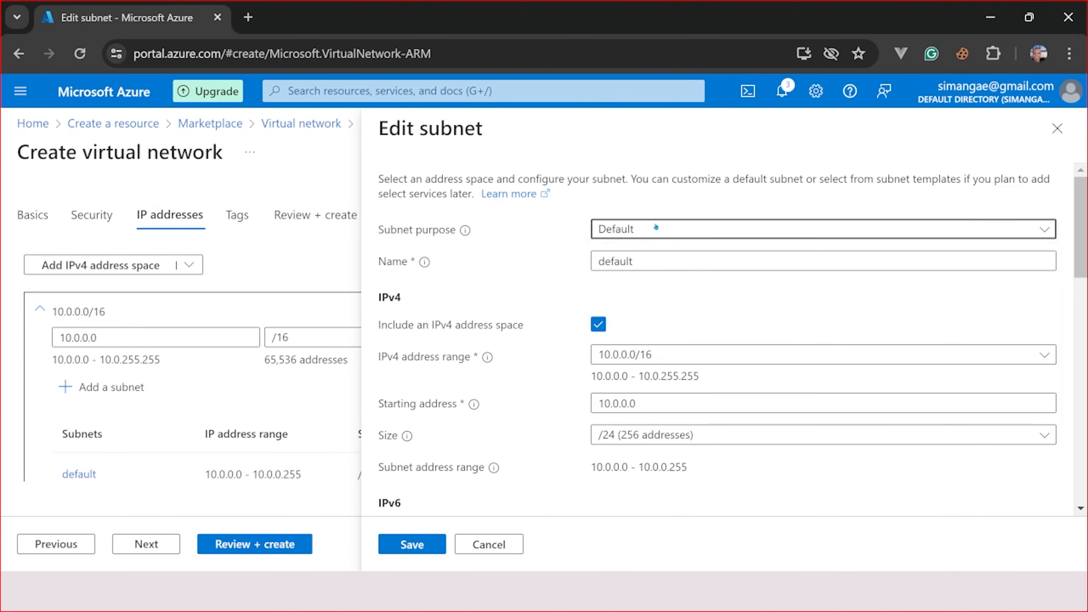
left_click(658, 257)
left_click_drag(632, 259, 497, 261)
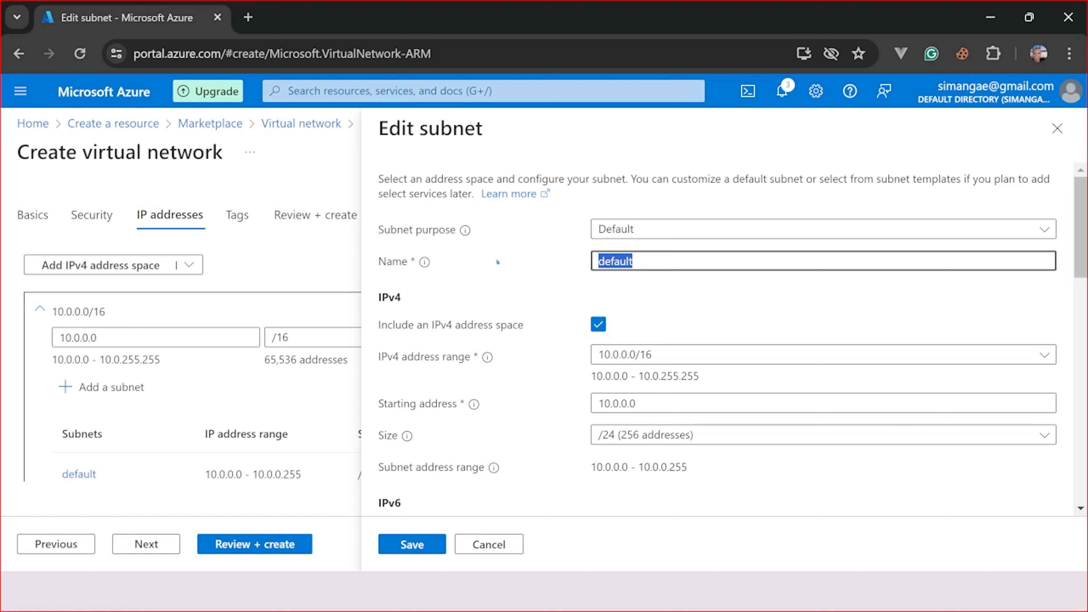
type("ElpSubnet")
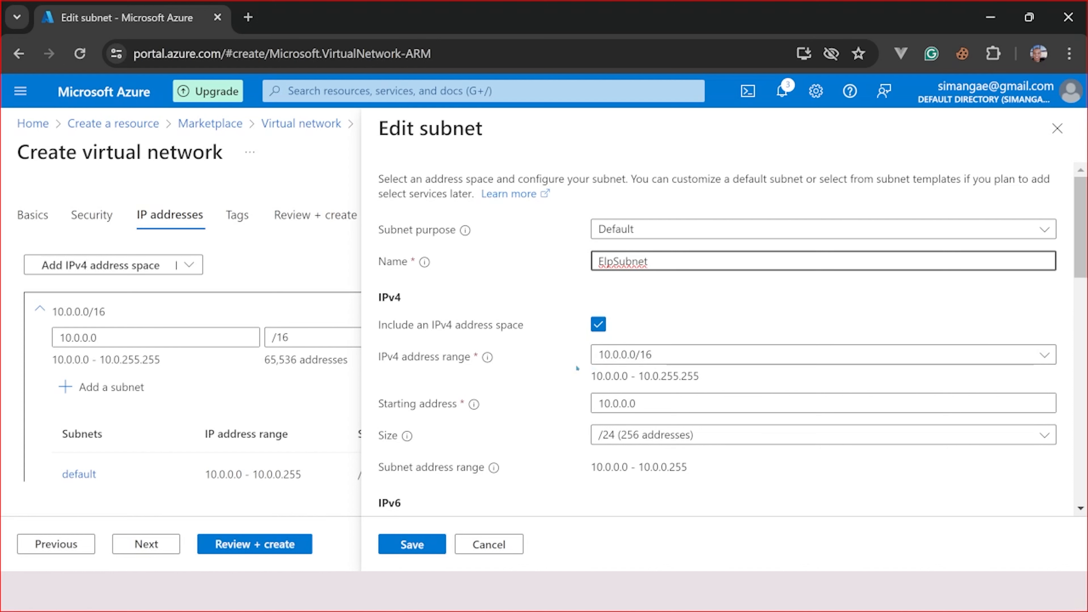
- Keep the 10.0.0.0/16 IPv4 range and save the ElpSubnet subnet
left_click(706, 355)
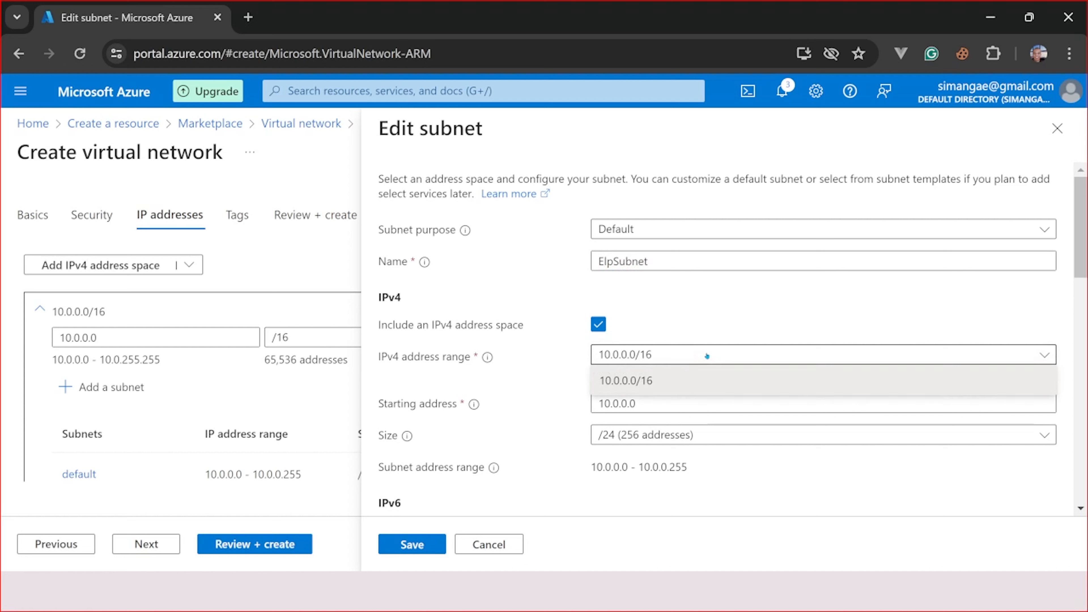
left_click(688, 301)
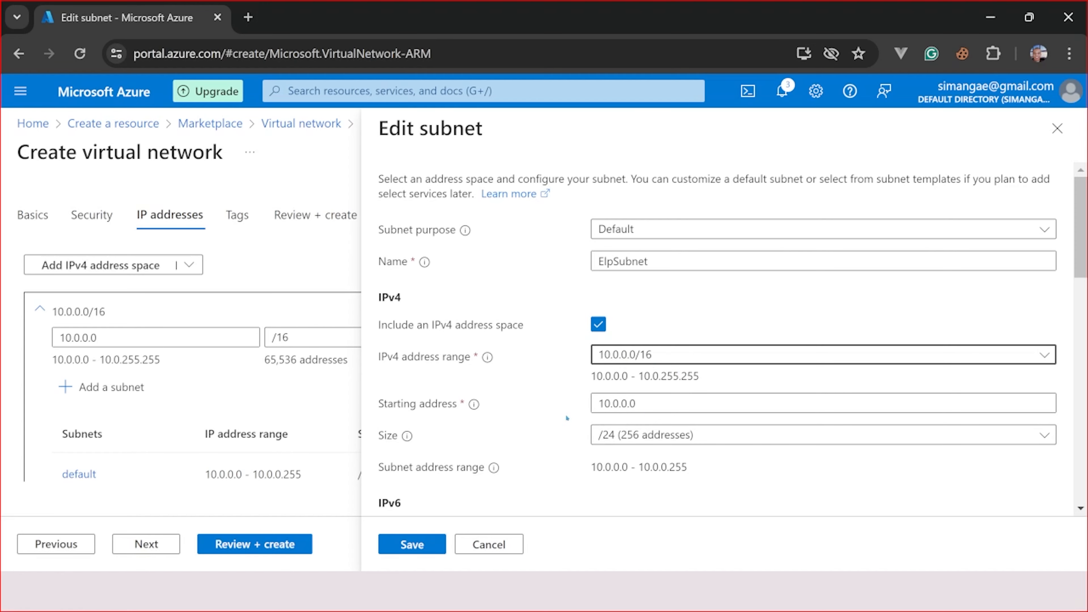
scroll(565, 413, "down", 2)
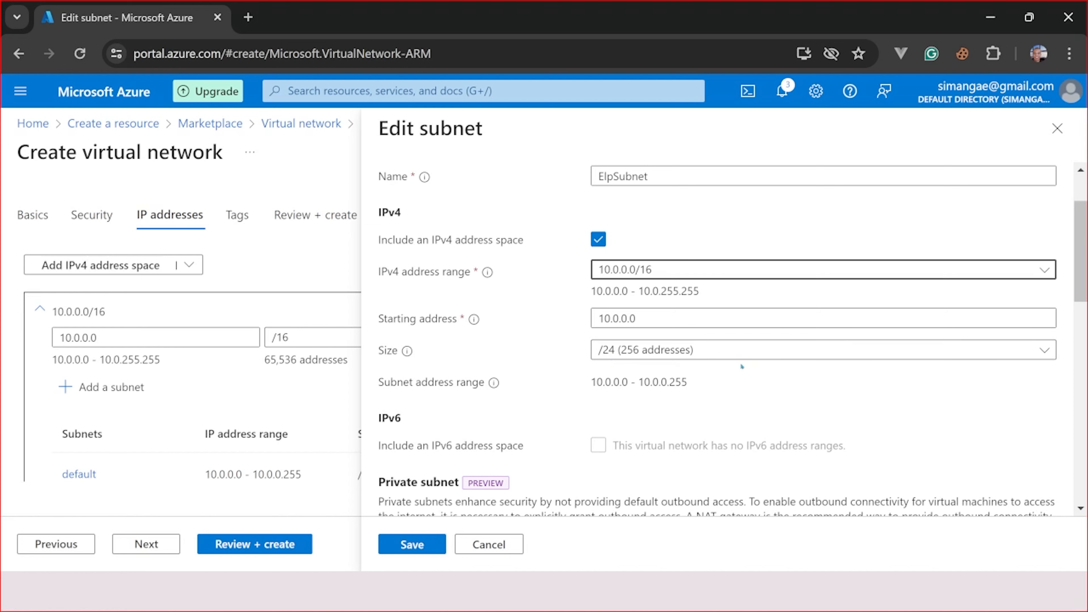
scroll(739, 362, "down", 2)
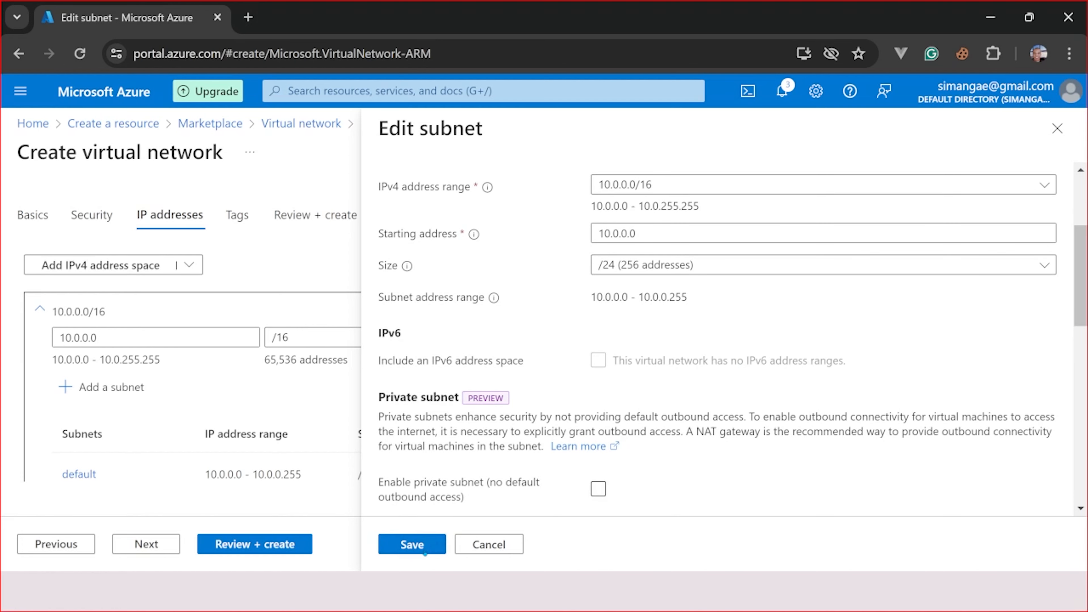
left_click(423, 549)
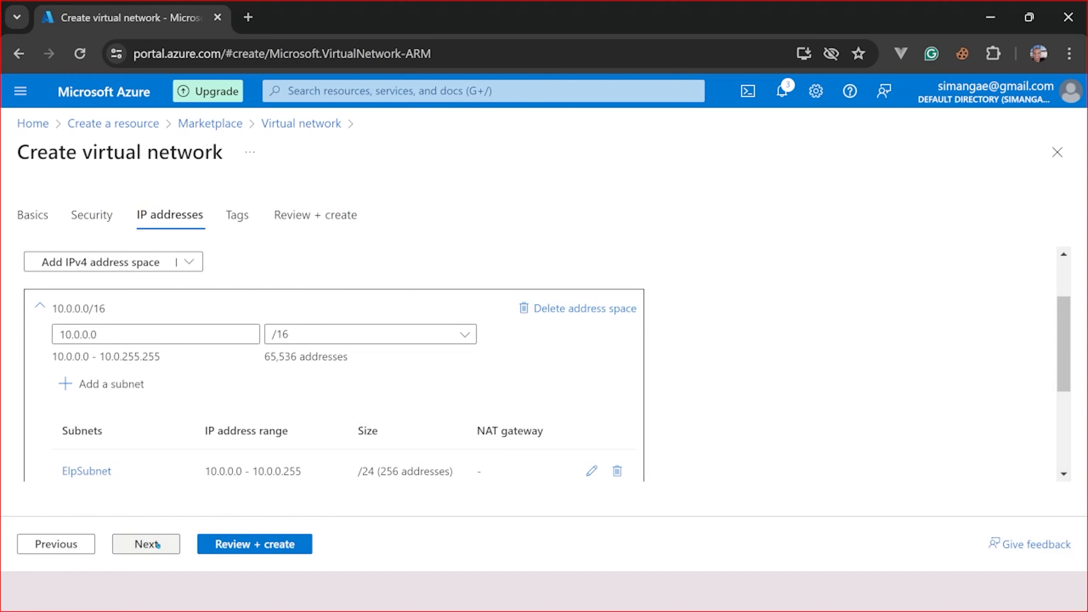
- Advance from the IP addresses settings to the Tags tab
left_click(158, 545)
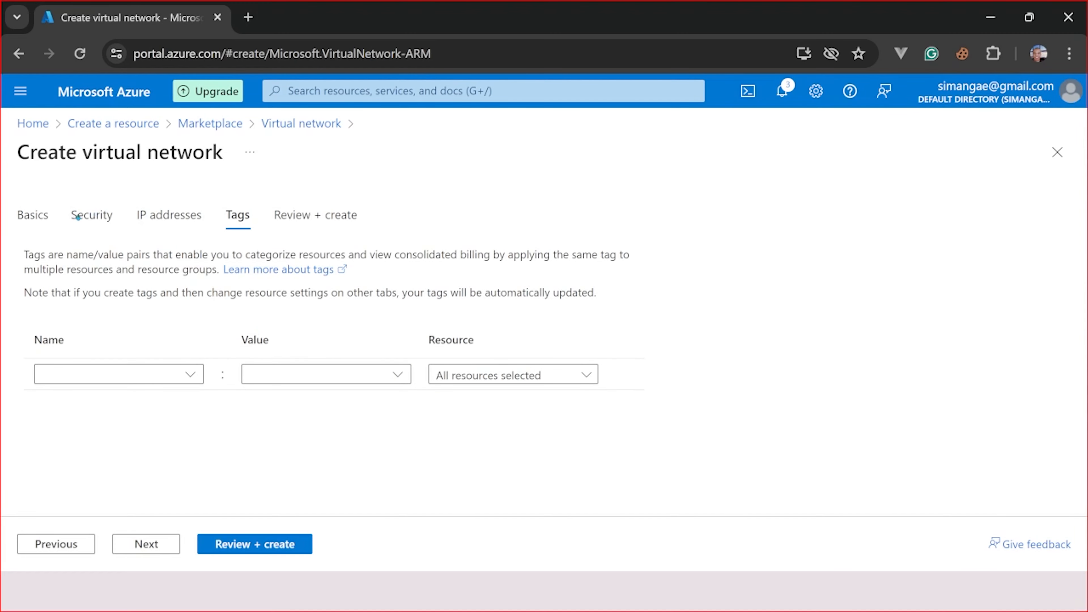
- Recheck Security, leaving encryption, Bastion, Firewall and DDoS protection disabled
left_click(88, 216)
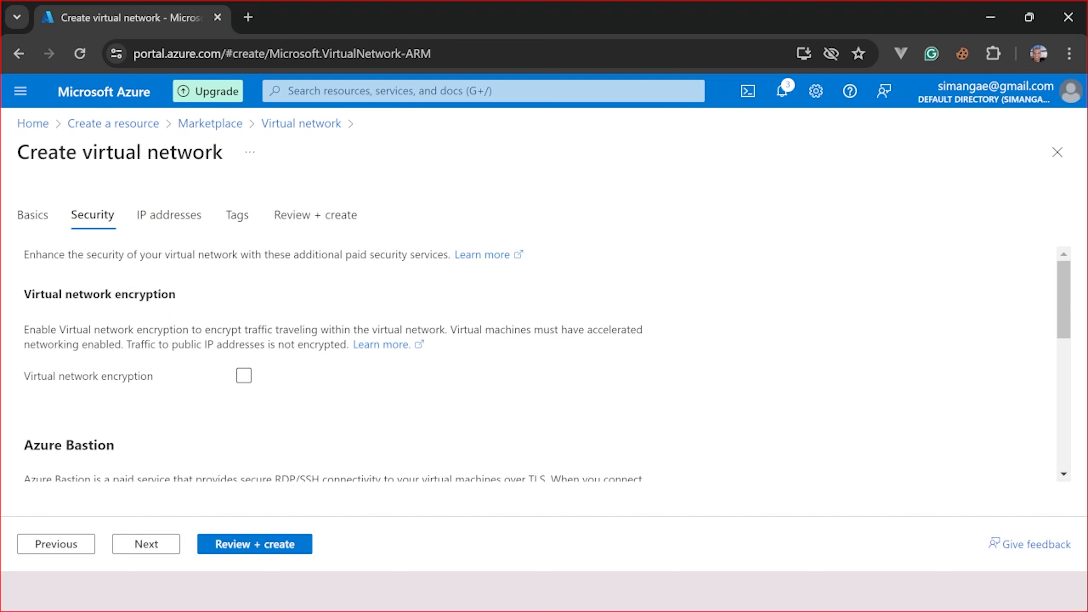
scroll(449, 335, "down", 2)
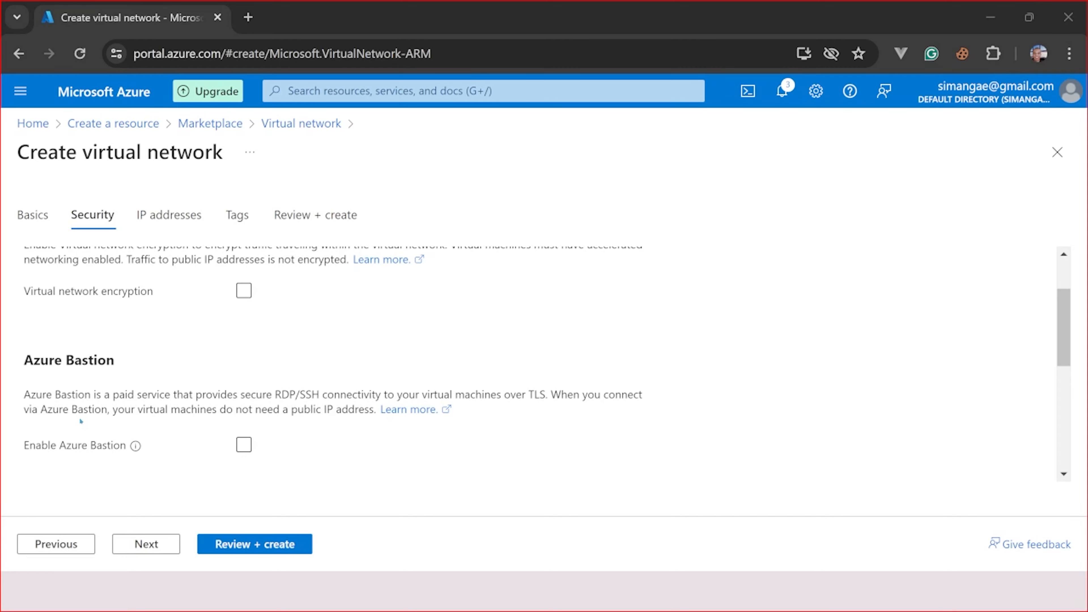
scroll(274, 368, "up", 2)
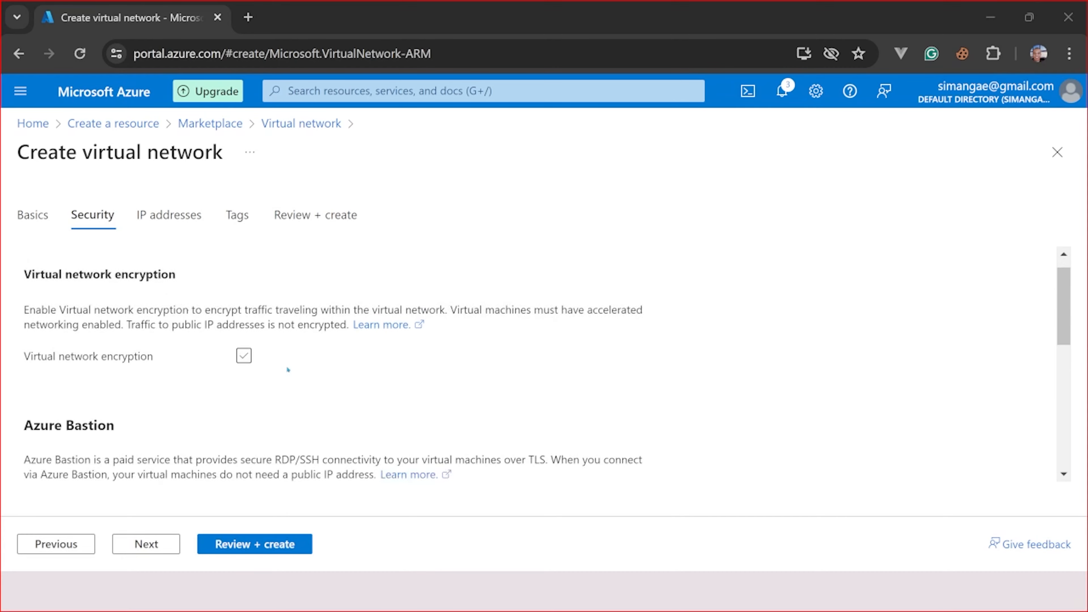
scroll(274, 368, "down", 5)
scroll(266, 395, "down", 2)
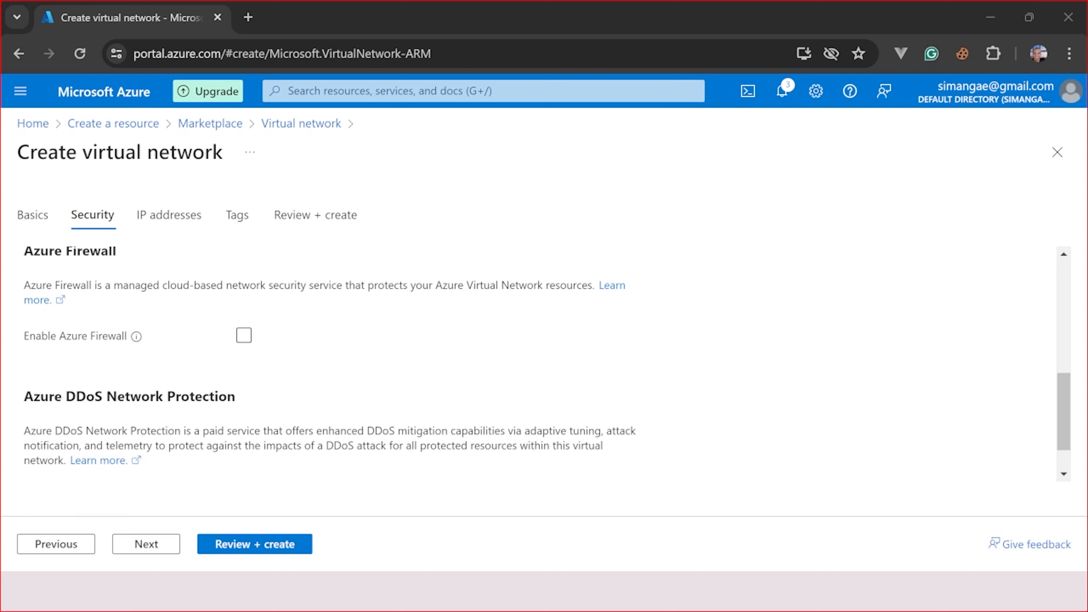
scroll(347, 359, "up", 2)
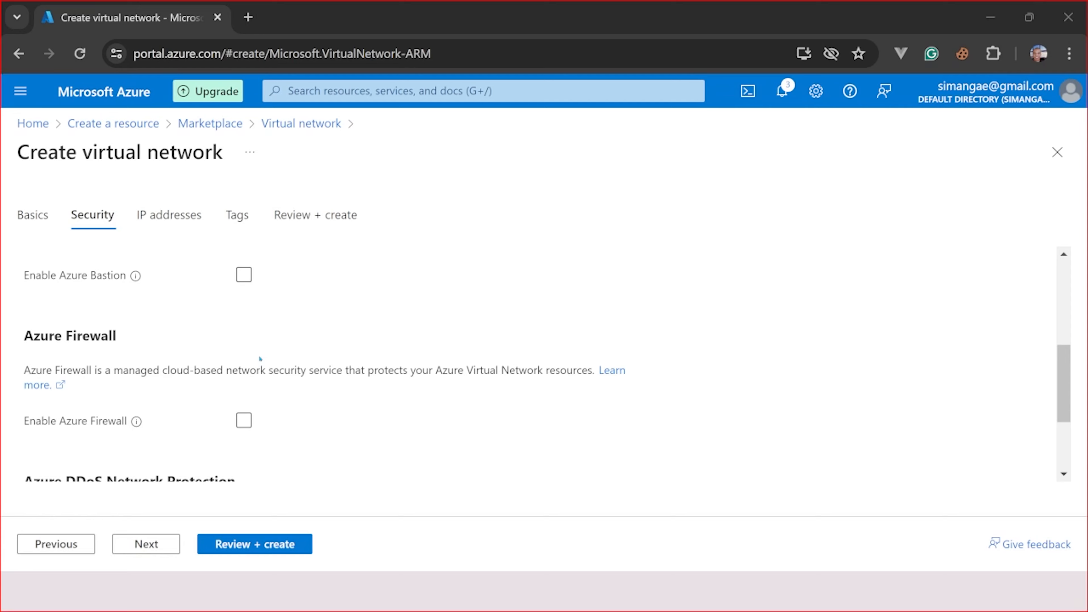
left_click(142, 544)
- Add a tag named Enviroment with the value Production
left_click(238, 215)
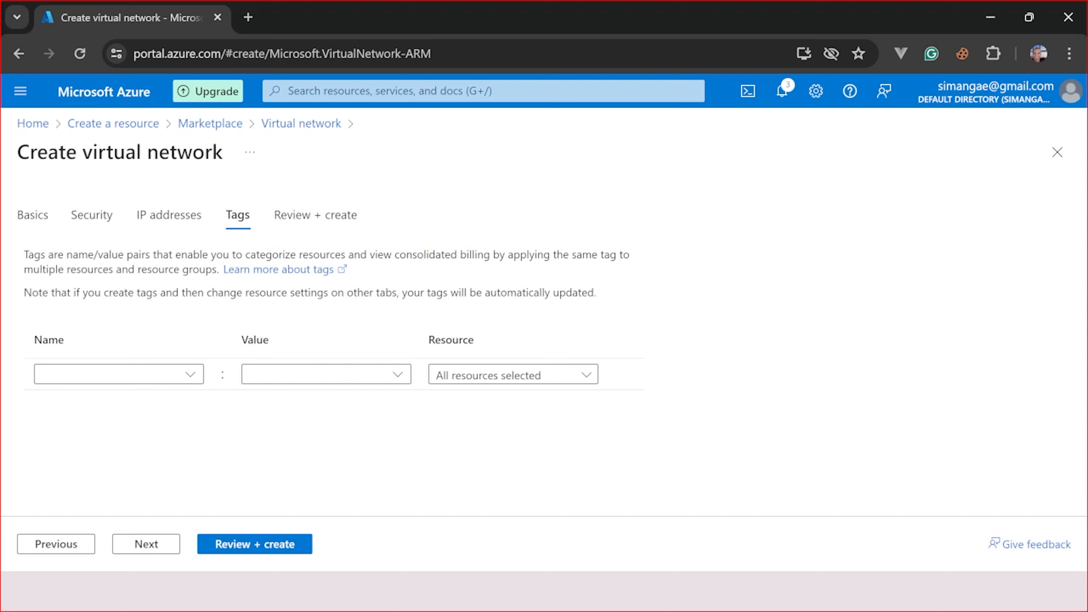
left_click(137, 371)
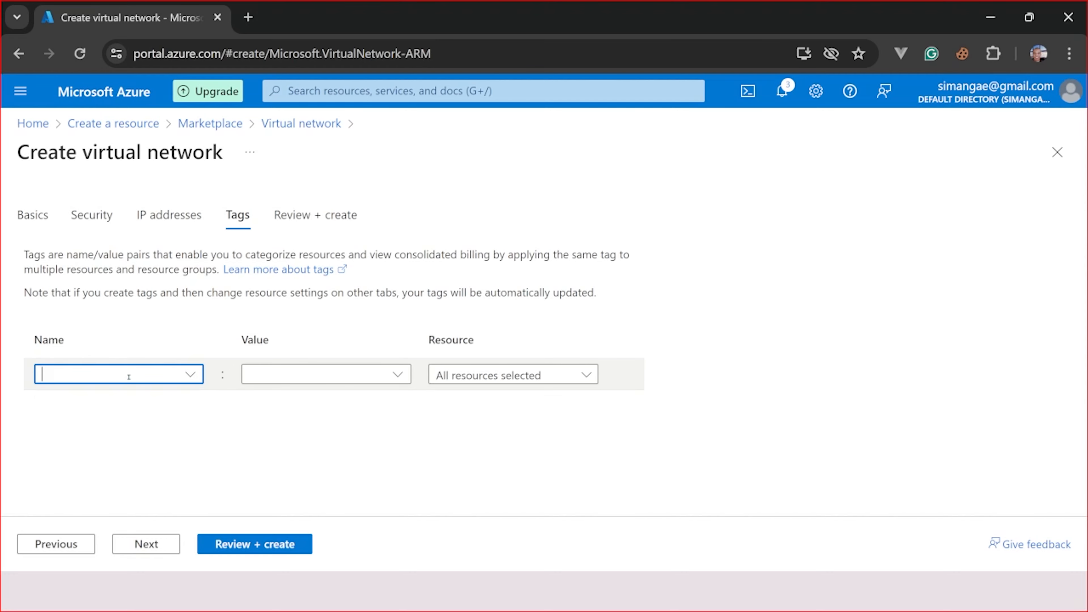
type("En")
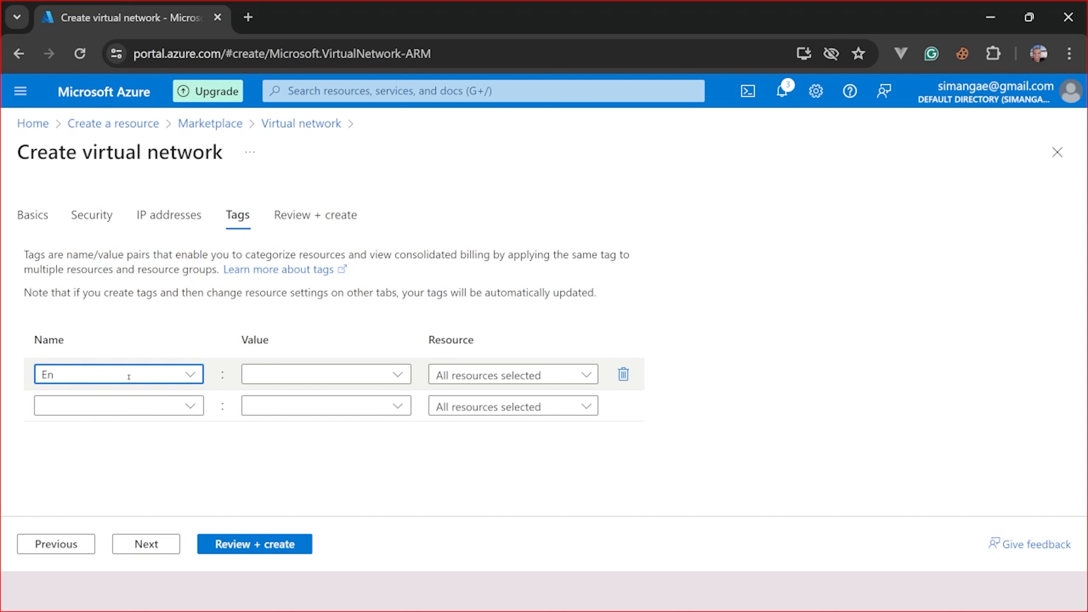
type("d")
key("BackSpace")
type("voroment")
key("BackSpace")
key("BackSpace")
key("BackSpace")
key("BackSpace")
key("BackSpace")
key("BackSpace")
key("BackSpace")
type("iromenty")
left_click(324, 371)
double_click(154, 368)
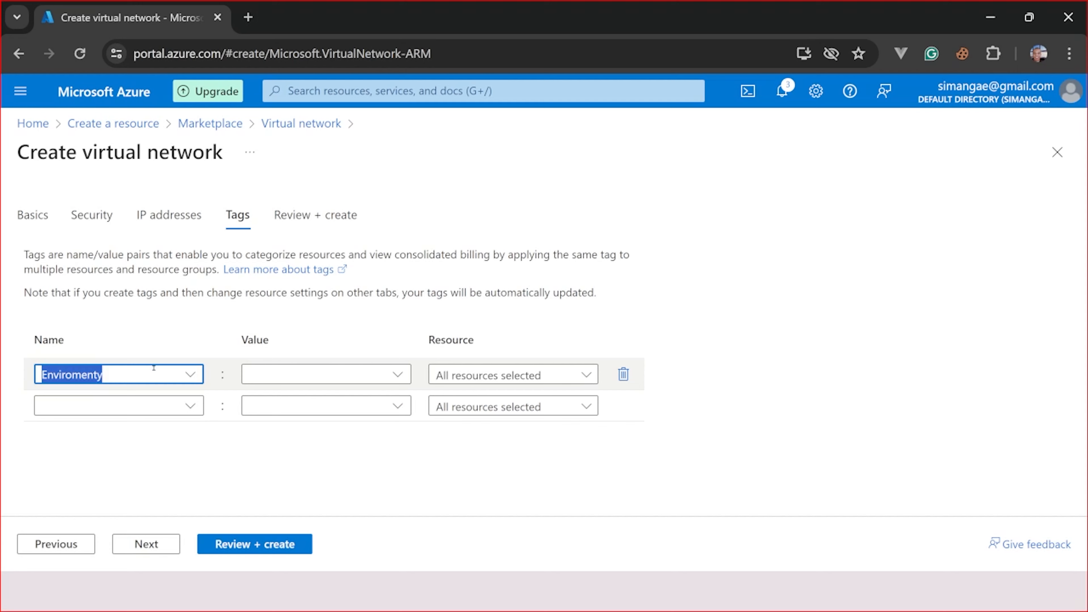
left_click(137, 372)
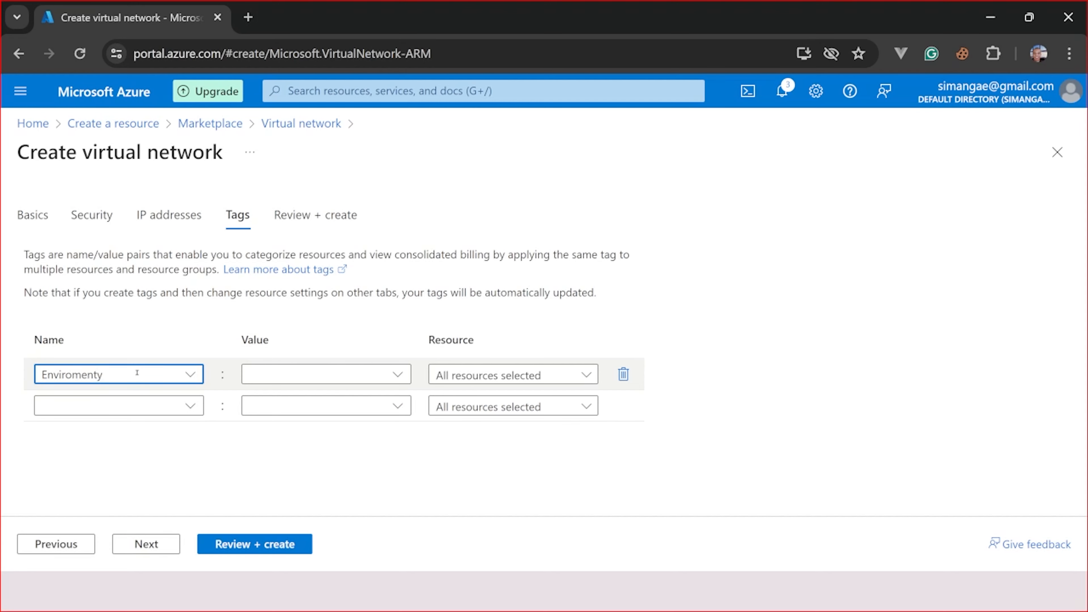
key("BackSpace")
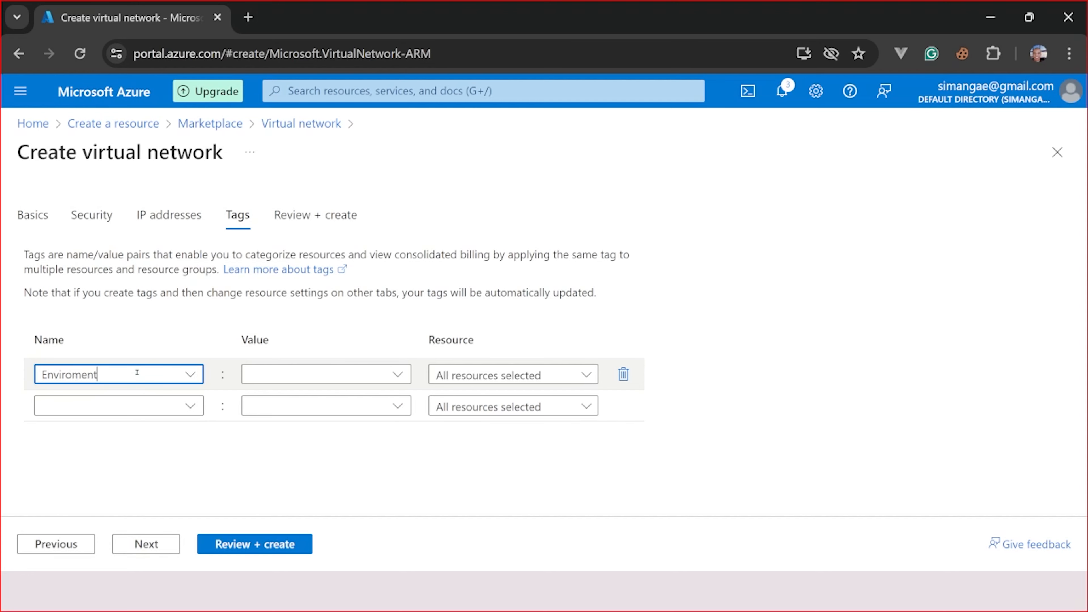
left_click(318, 375)
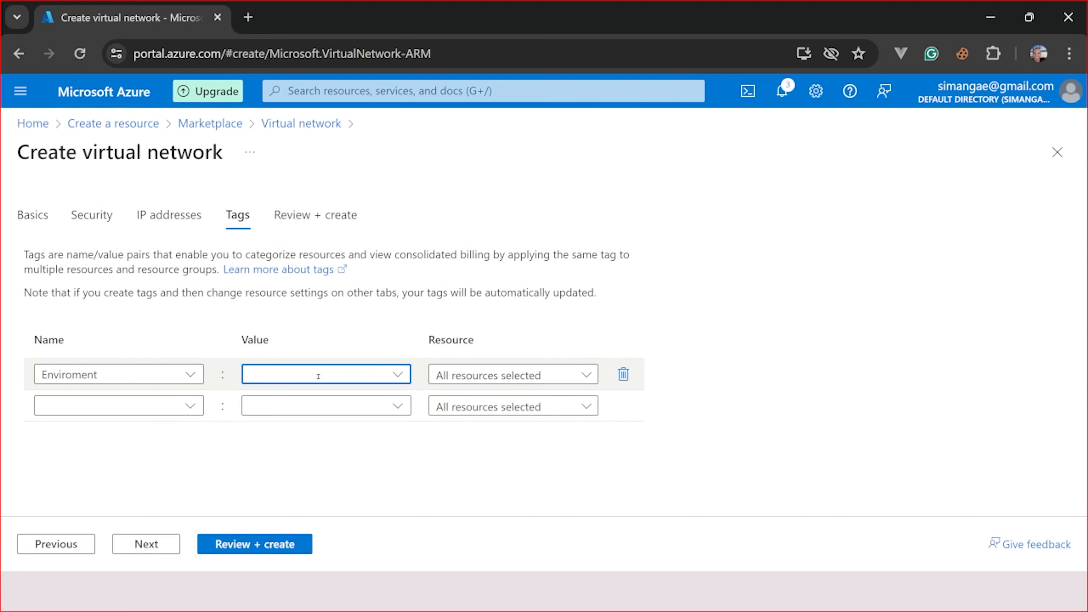
type("Production")
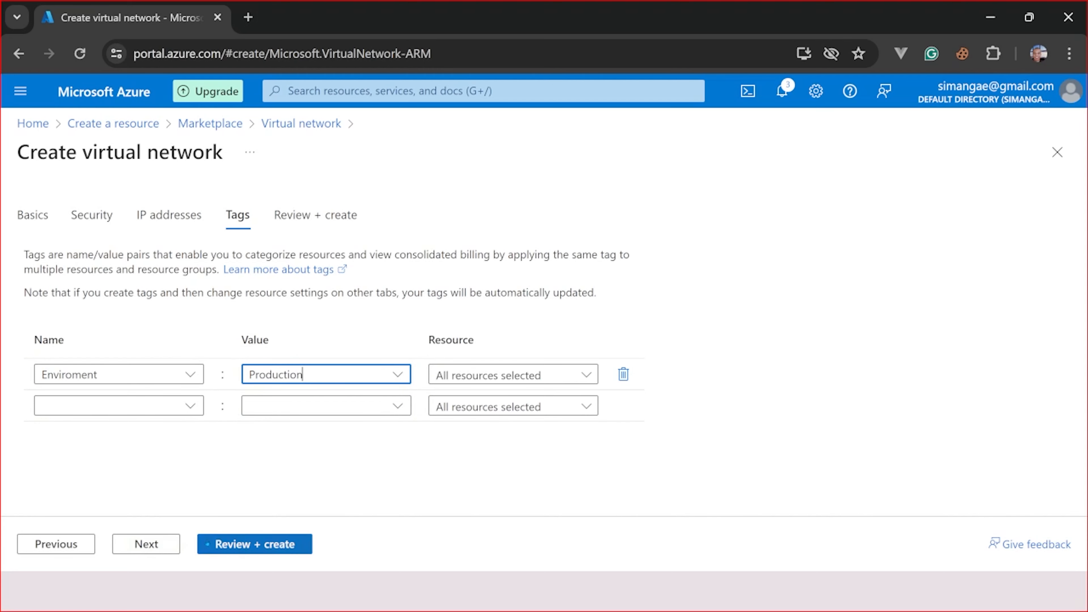
- Validate via Review + create and scroll the elpVNET, ElpSubnet and tag summary
left_click(247, 544)
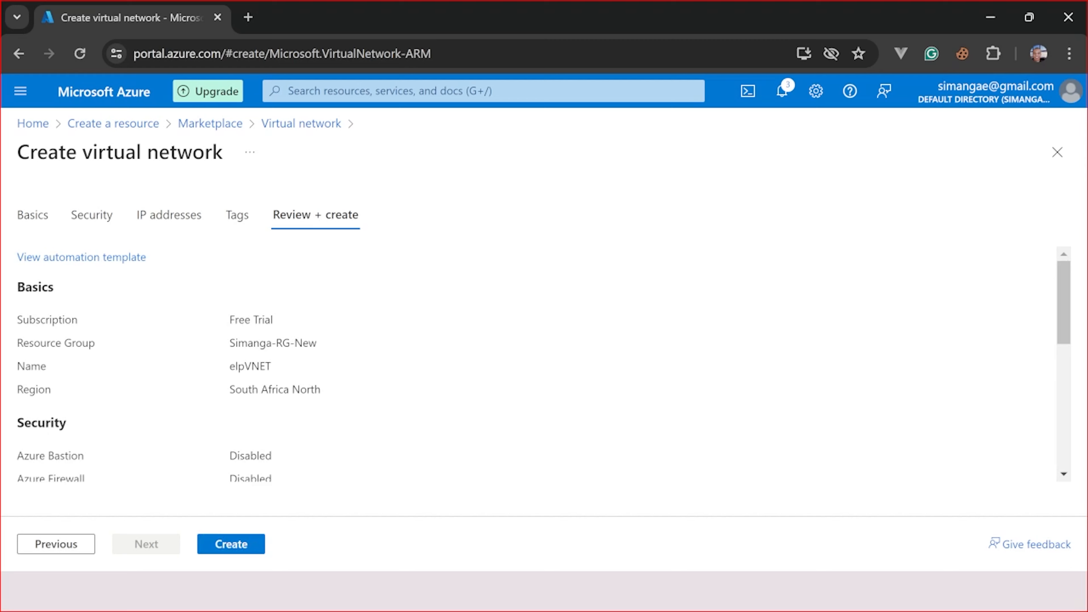
scroll(256, 419, "down", 2)
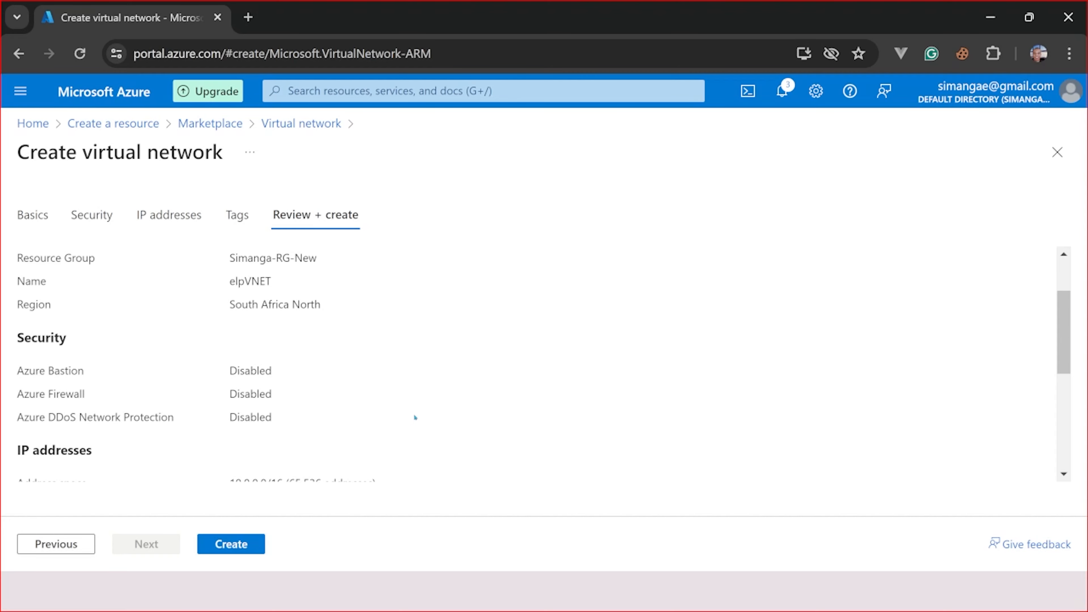
scroll(401, 453, "down", 4)
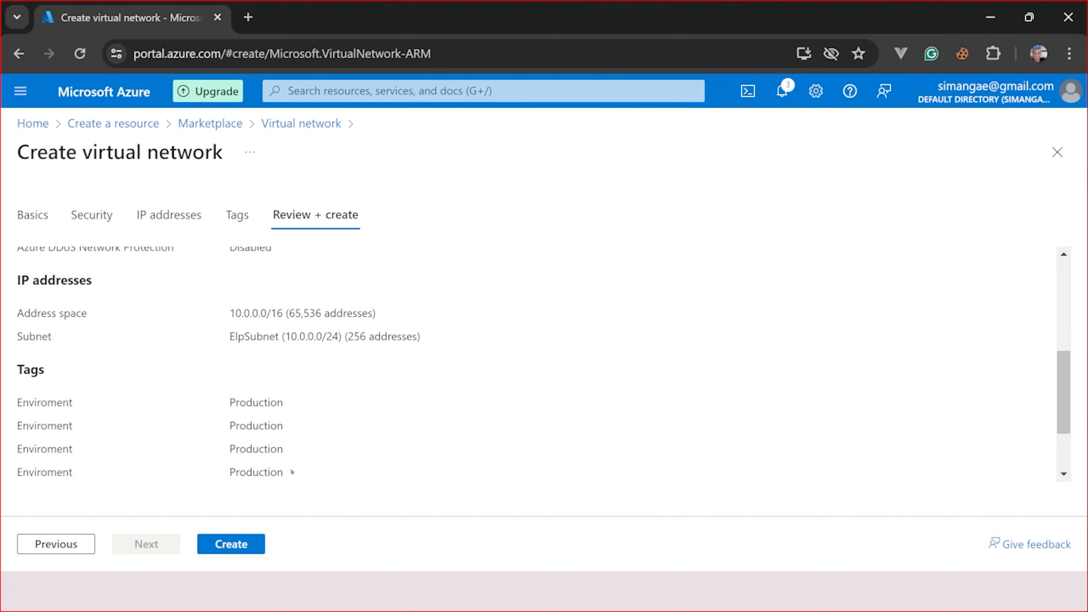
scroll(292, 471, "down", 2)
scroll(252, 437, "up", 5)
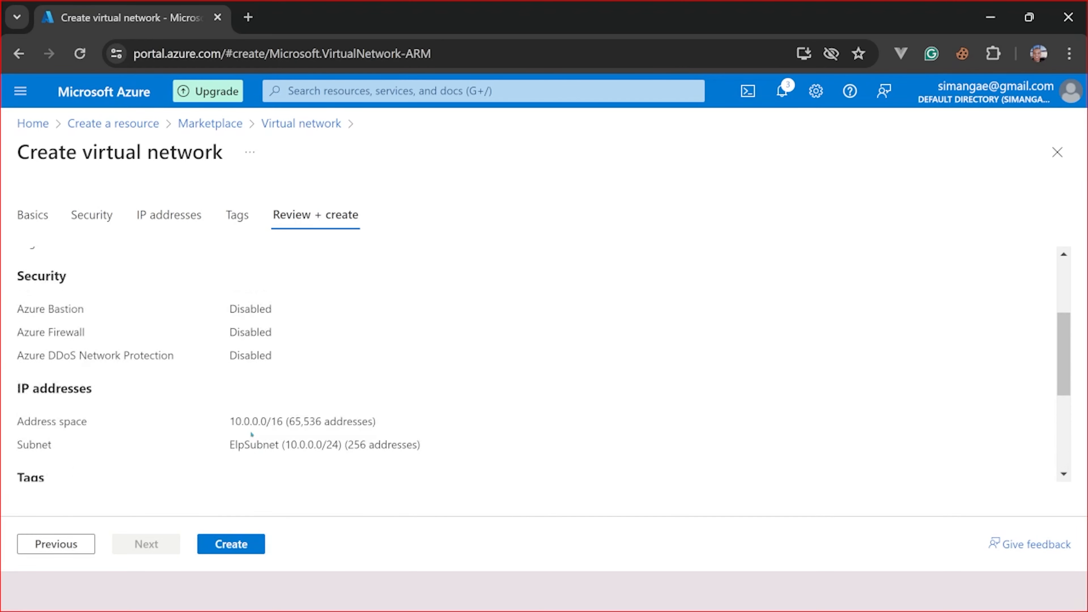
- Create elpVNET in Simanga-RG-New and start its deployment
left_click(239, 543)
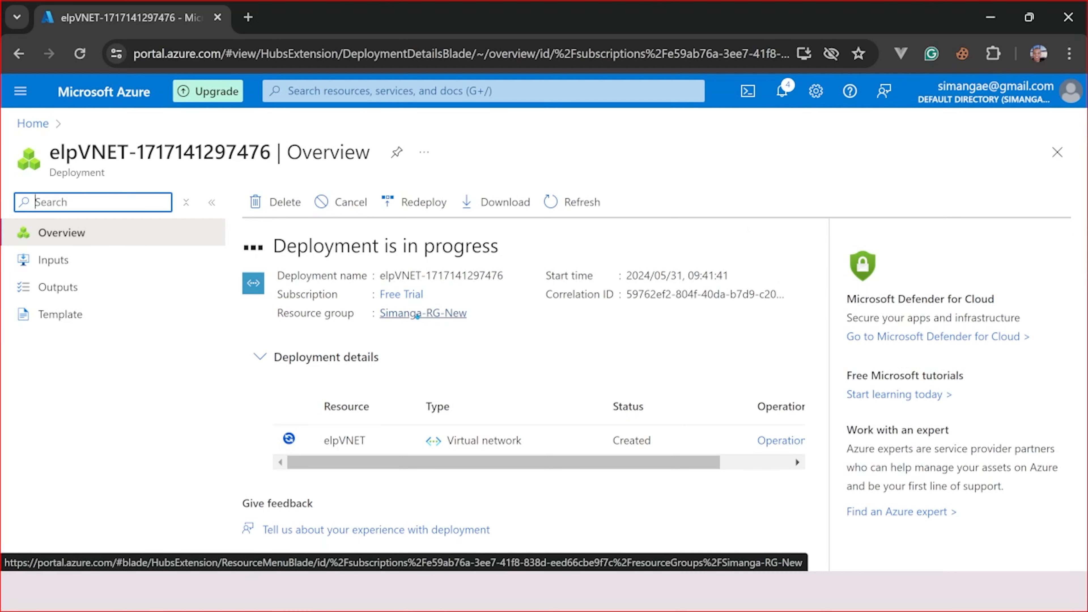
- Open resource group Simanga-RG-New and find elpVNET among its 15 resources
left_click(418, 315)
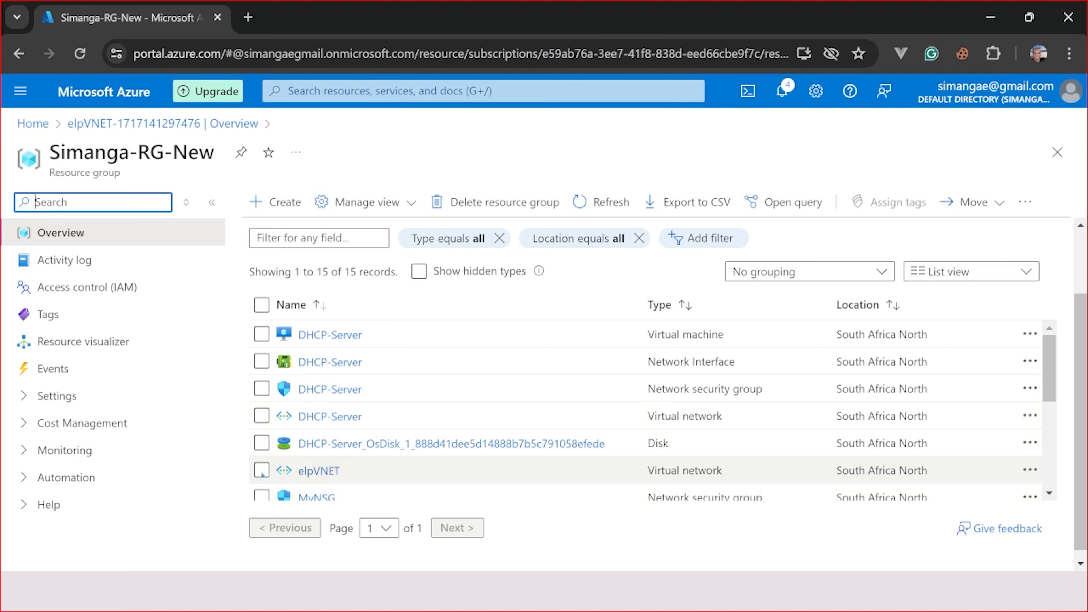
scroll(346, 479, "down", 4)
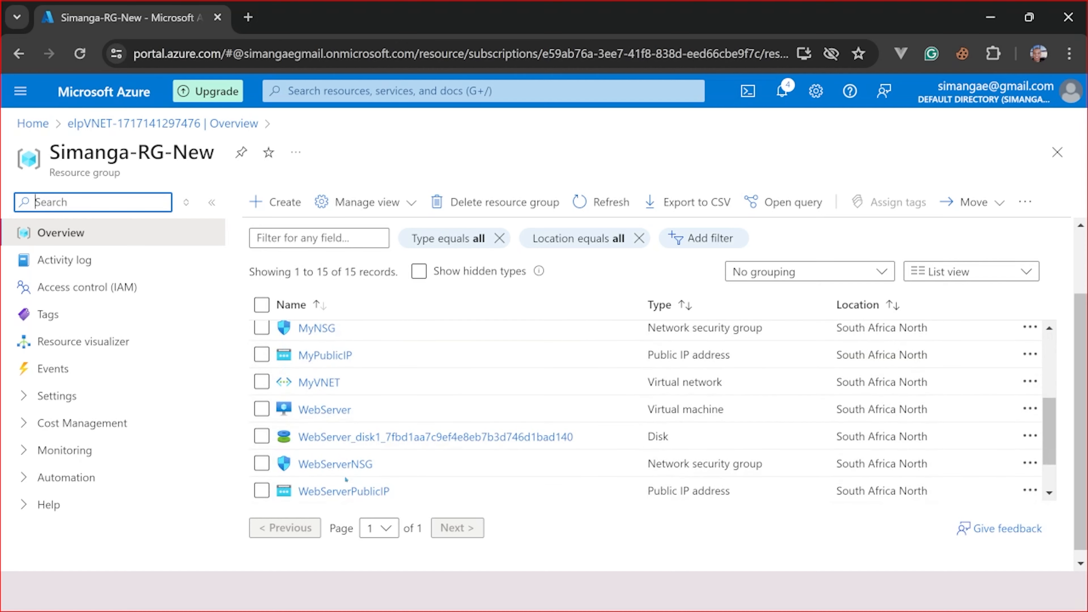
scroll(410, 410, "up", 4)
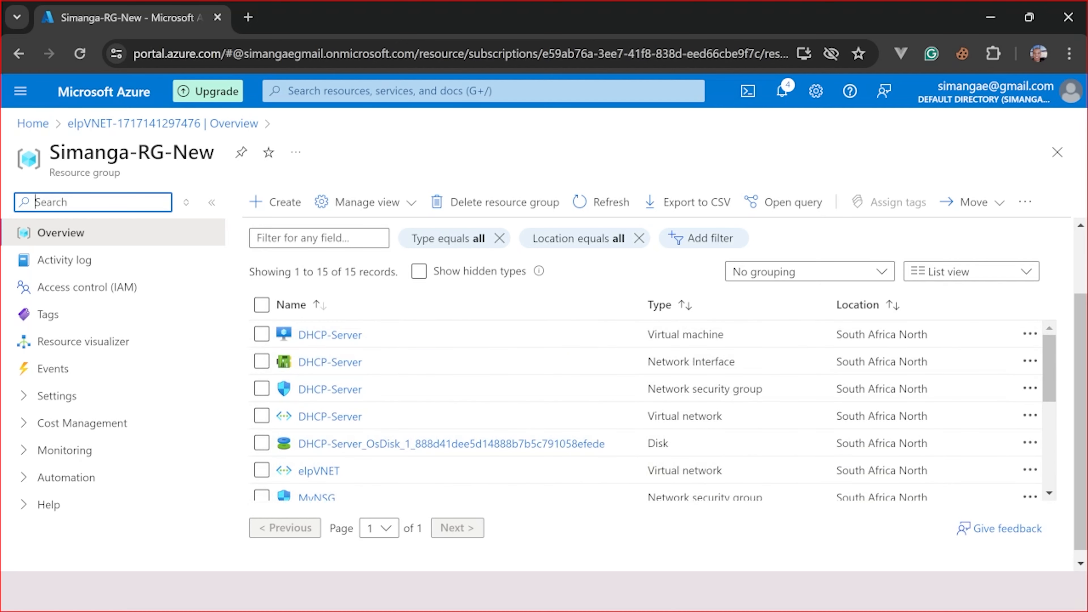